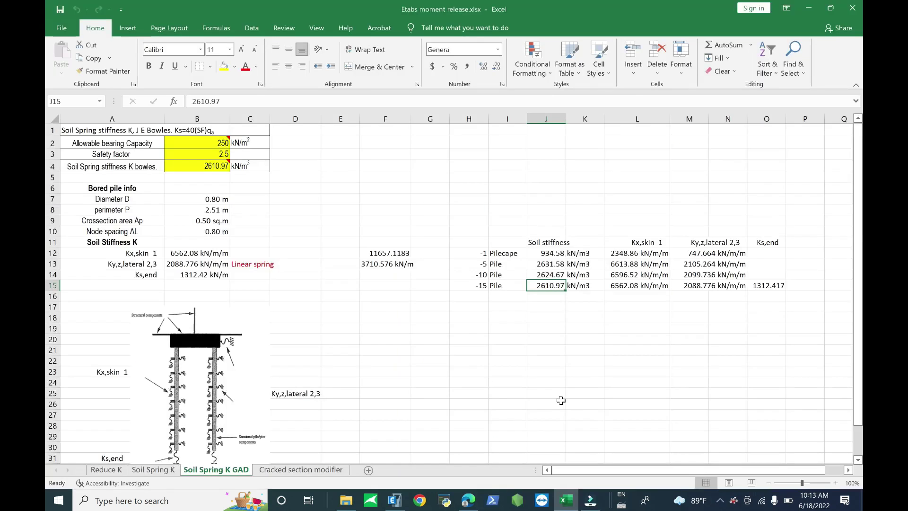
Scroll the Soil Spring K GAD sheet listing the pile soil stiffness values.
scroll(511, 339, down, 1)
scroll(511, 338, up, 1)
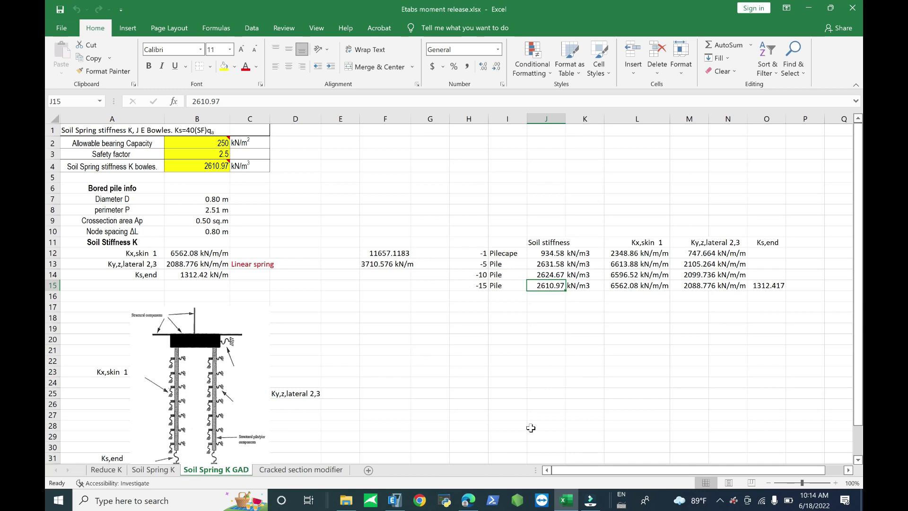
click(475, 500)
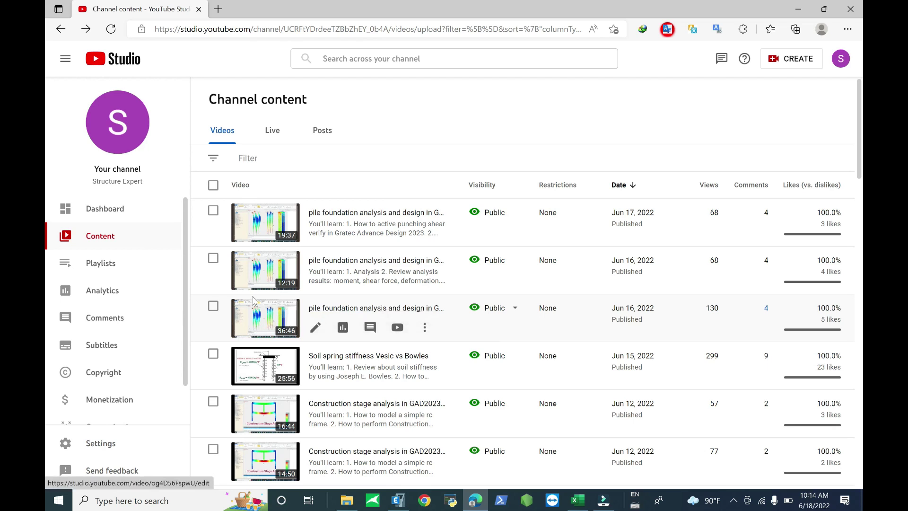
Review the Kx,skin and Ky,z stiffness values for each pile depth, then return to ETABS.
click(578, 500)
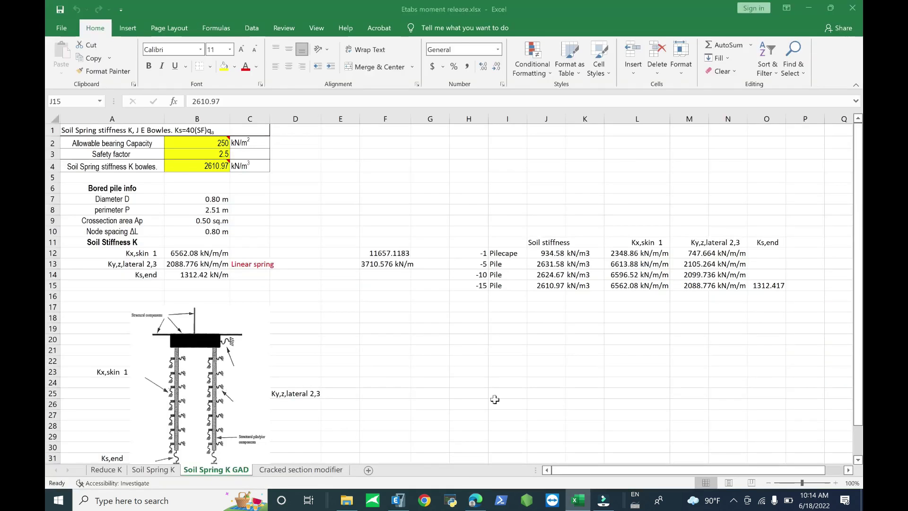
drag(548, 254, 551, 287)
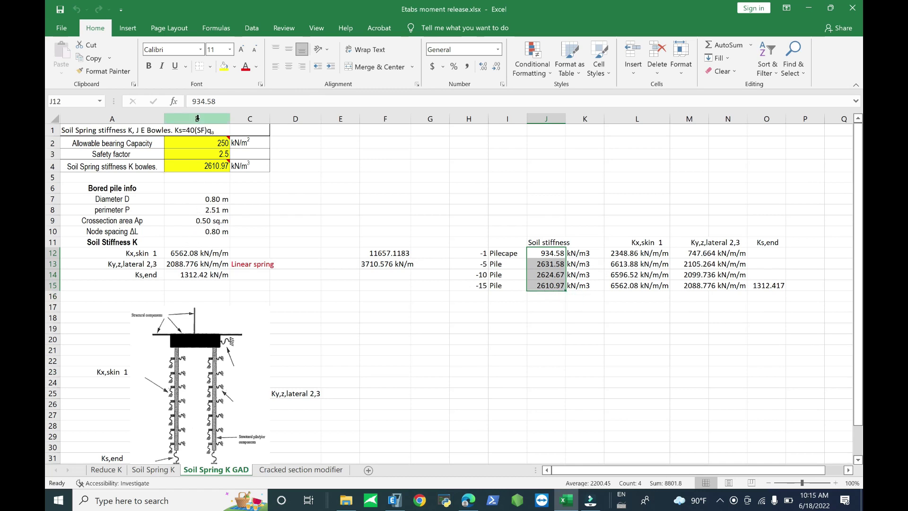
click(141, 276)
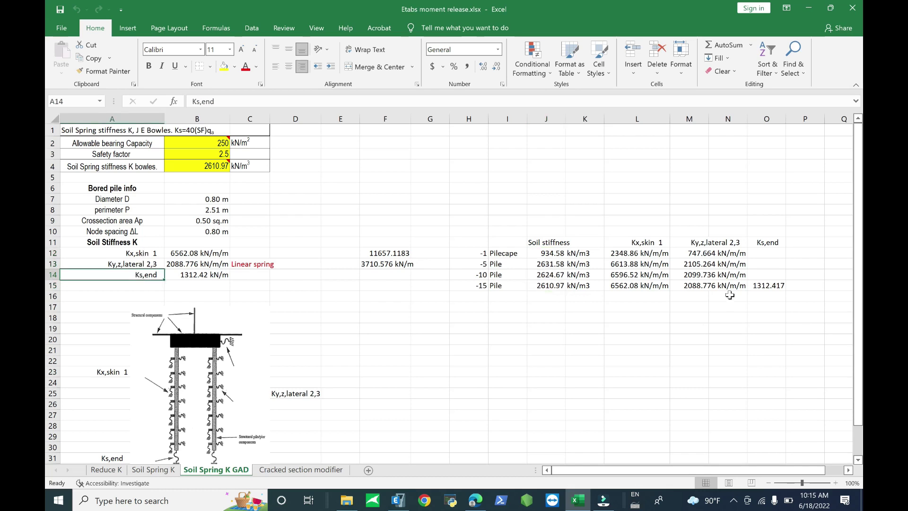
drag(624, 242, 724, 288)
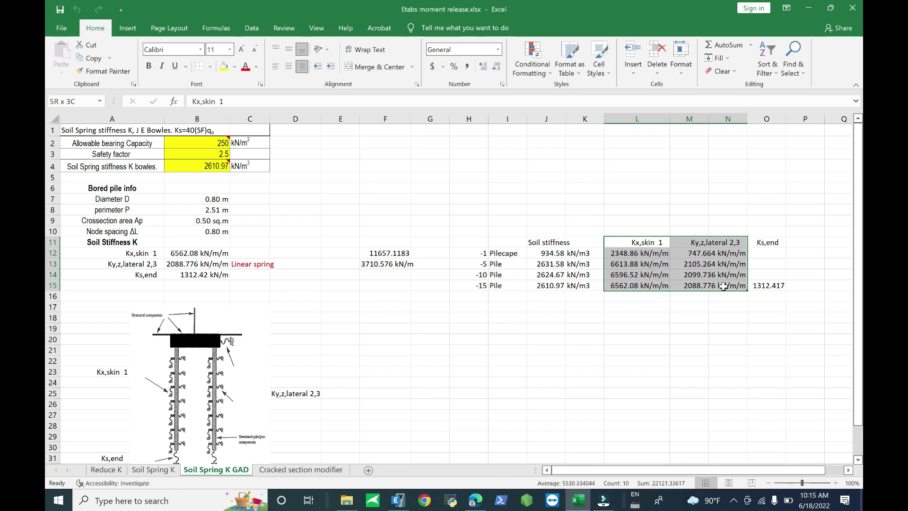
drag(724, 286, 681, 288)
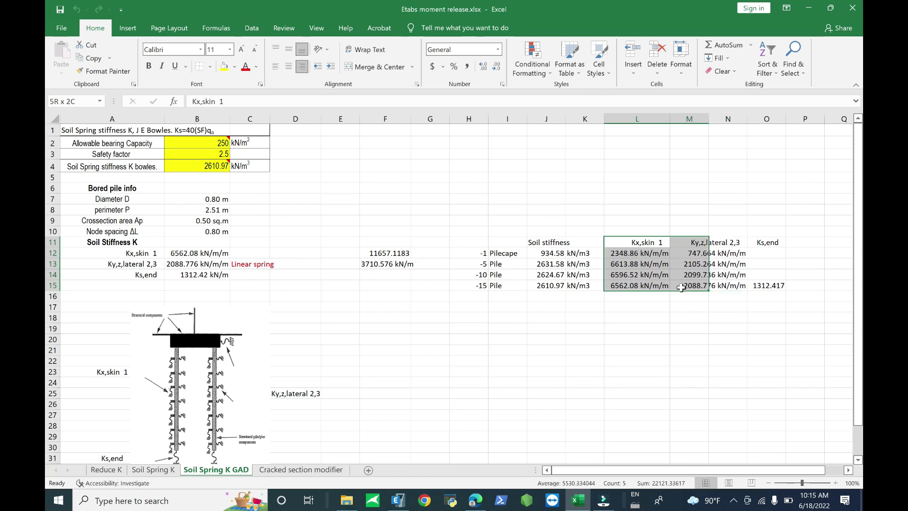
click(639, 339)
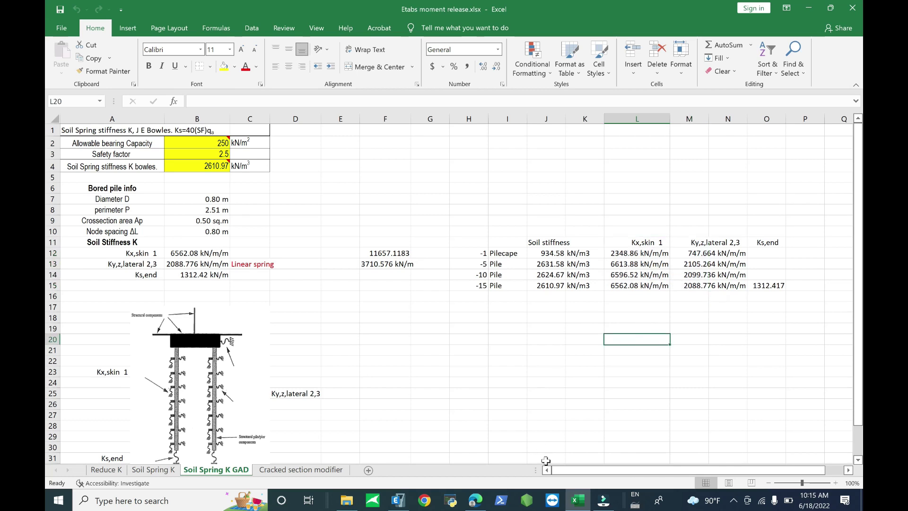
click(397, 502)
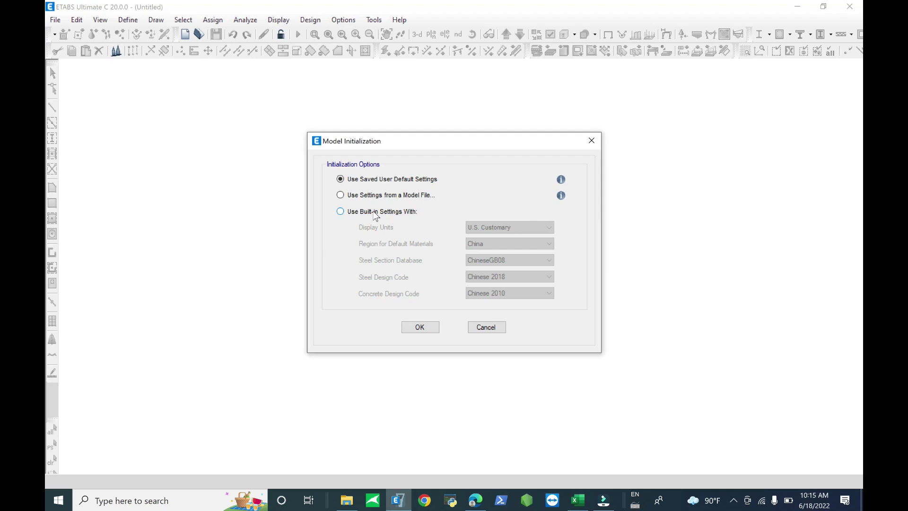
Try the built-in settings and unit list, then revert to saved user default settings.
click(373, 214)
click(509, 226)
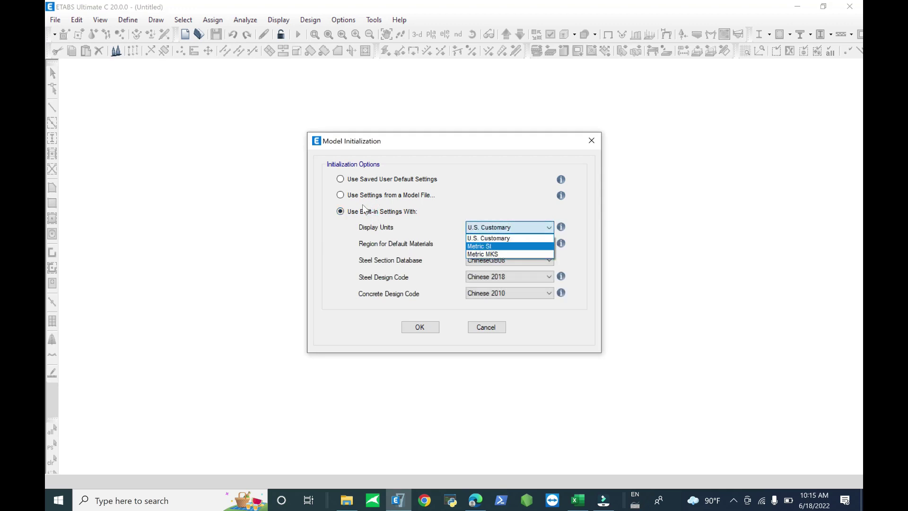
click(362, 179)
click(361, 179)
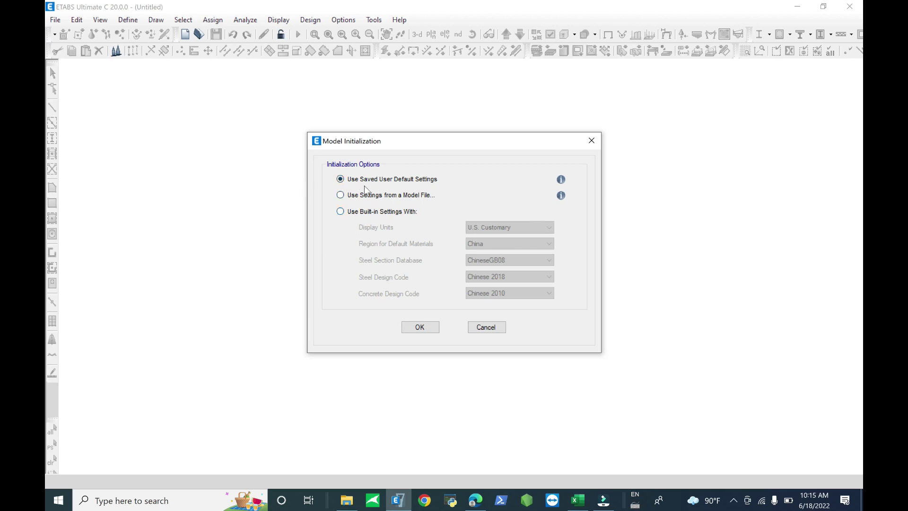
Use built-in Metric SI, Europe, Euro sections, Eurocode 3-2005 and Eurocode 2-2004 settings.
click(378, 212)
click(509, 227)
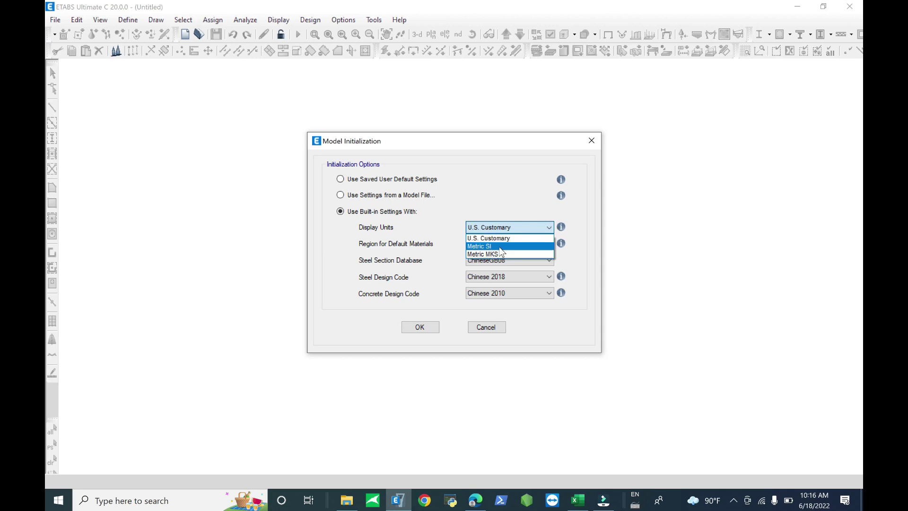
click(501, 246)
click(512, 247)
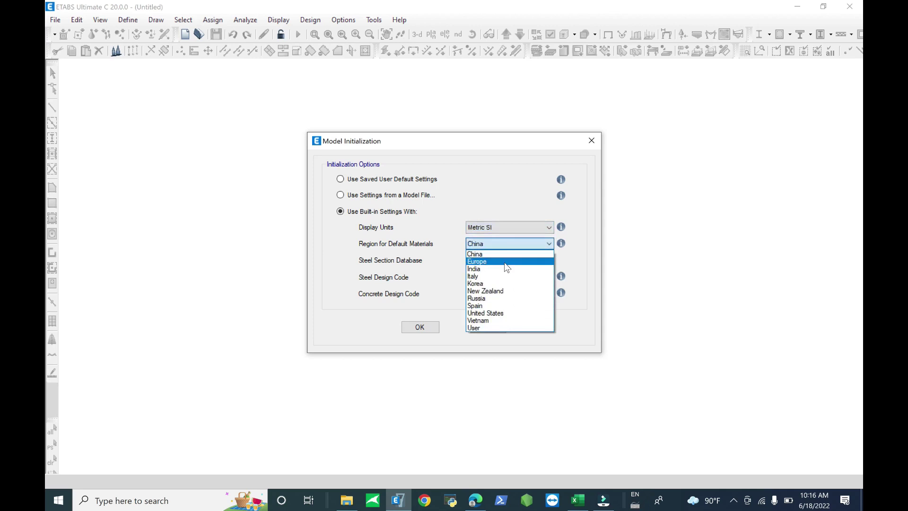
click(504, 260)
click(521, 261)
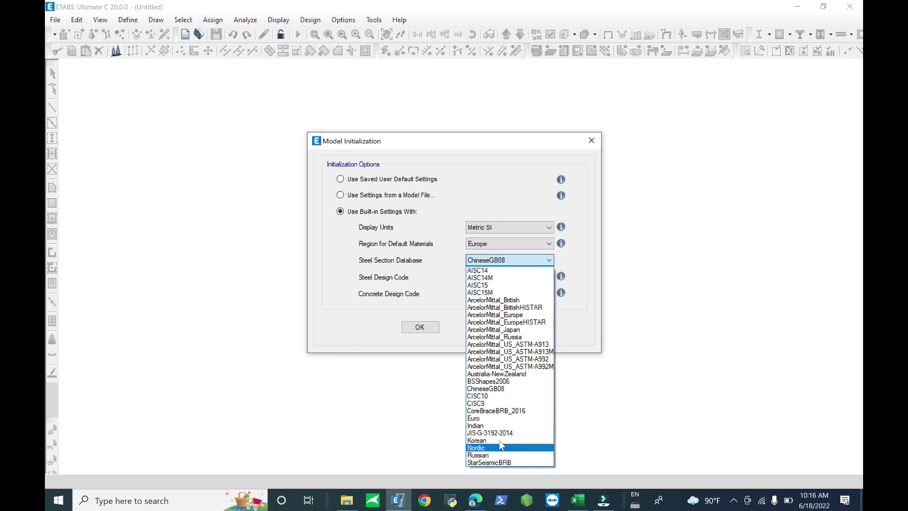
click(506, 423)
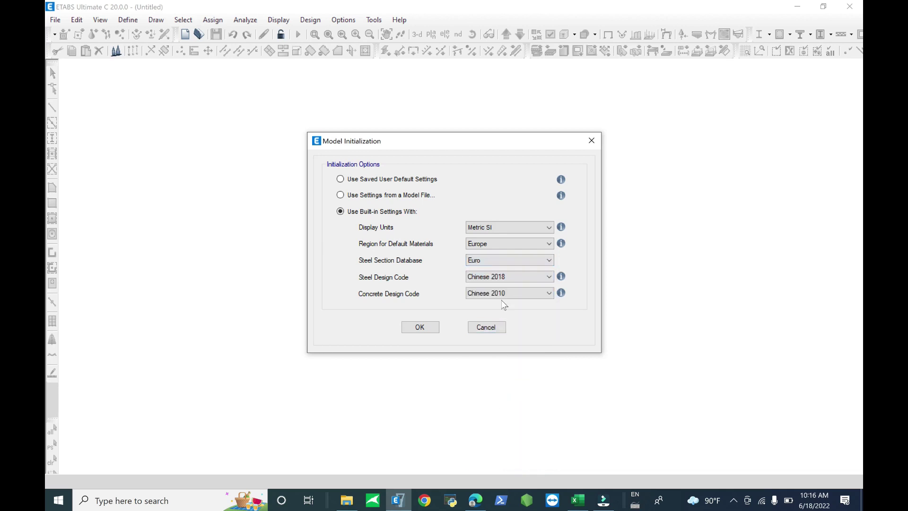
click(515, 277)
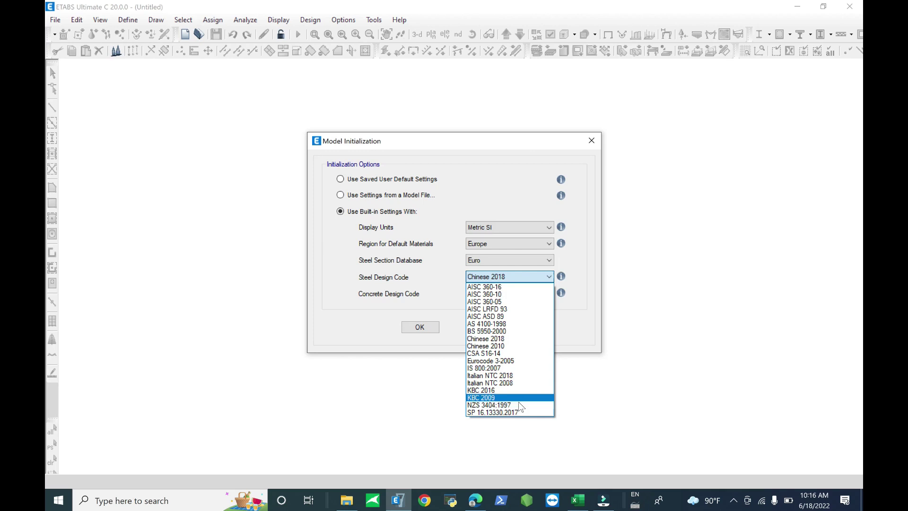
click(511, 361)
click(502, 294)
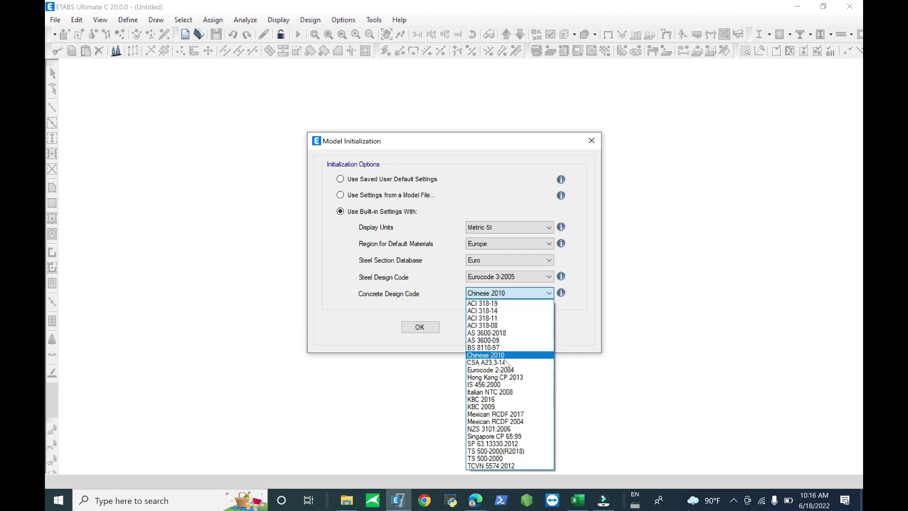
click(491, 369)
click(417, 326)
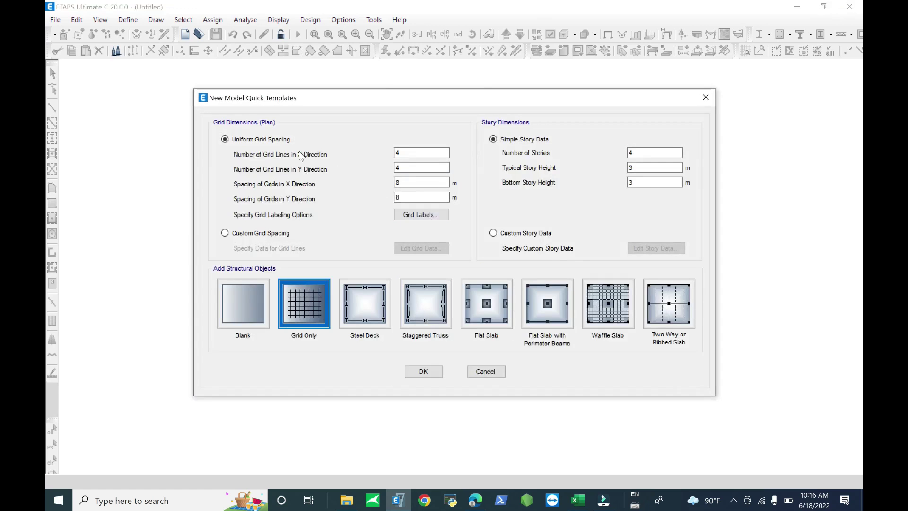
Set 4 grid lines in X and Y with 2.4 m (.8*3) spacing.
click(414, 152)
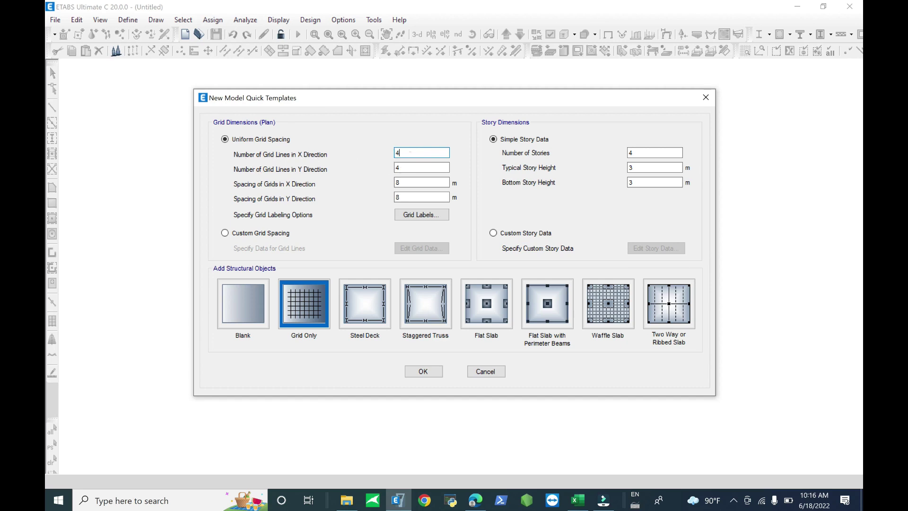
key(Tab)
key(Tab)
text(.8*3)
key(Tab)
key(shift+Tab)
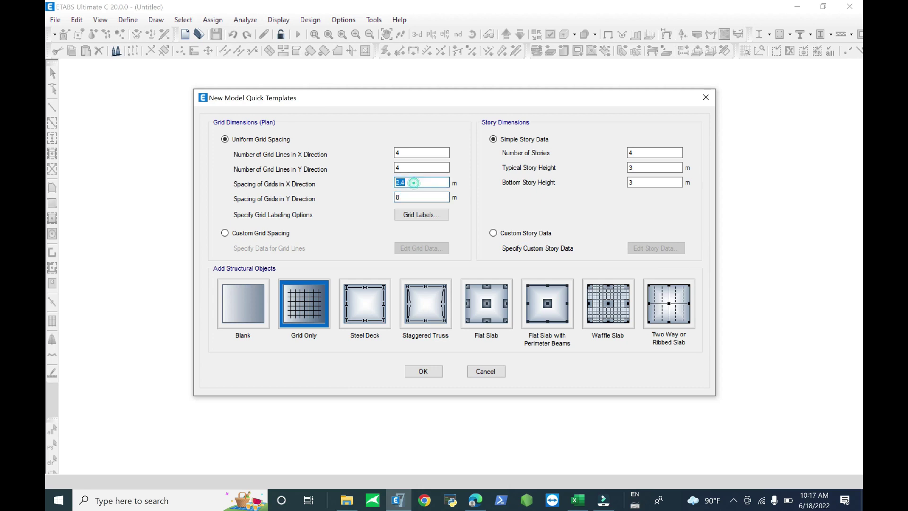
key(Tab)
text(2.4)
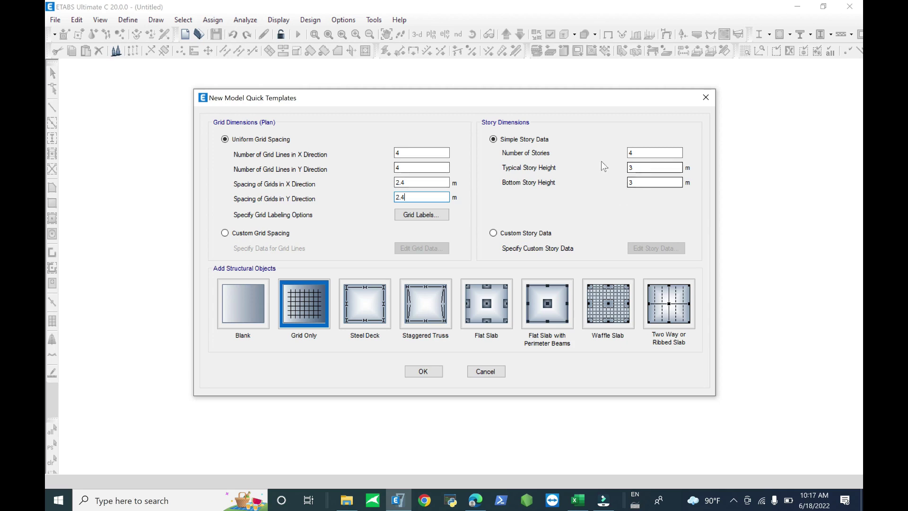
Set 3 stories with 5 m typical and bottom heights, and choose custom grid spacing.
click(634, 152)
text(3)
key(Tab)
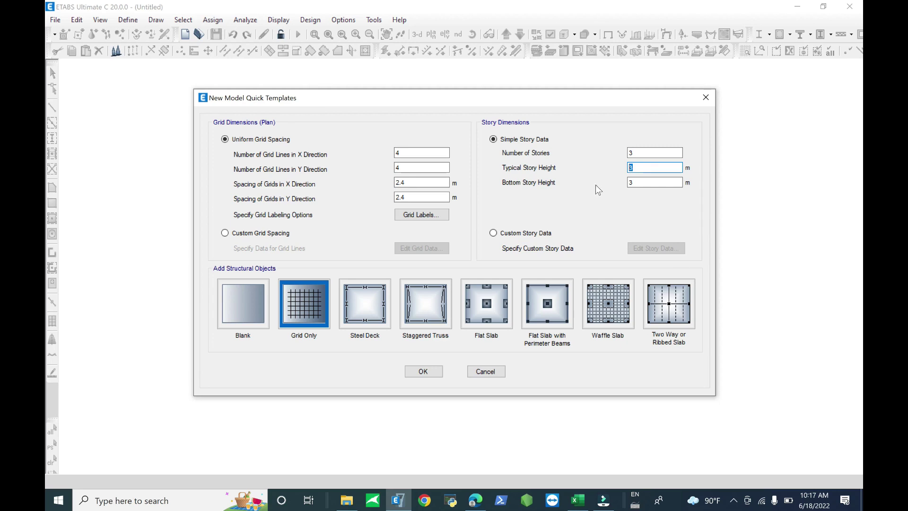
text(5)
key(Tab)
text(5)
key(shift+Tab)
key(shift+Tab)
click(279, 233)
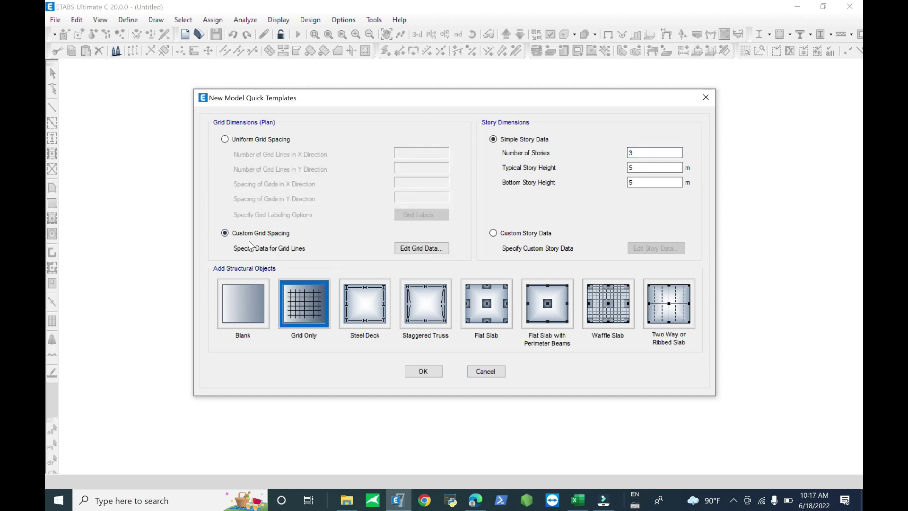
Reduce grid system G1's bubble size to 600 mm.
click(413, 248)
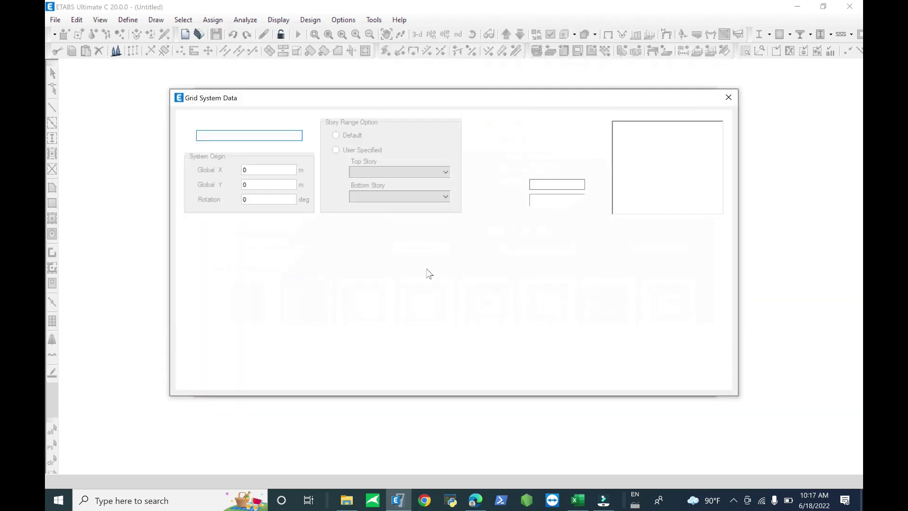
double_click(219, 136)
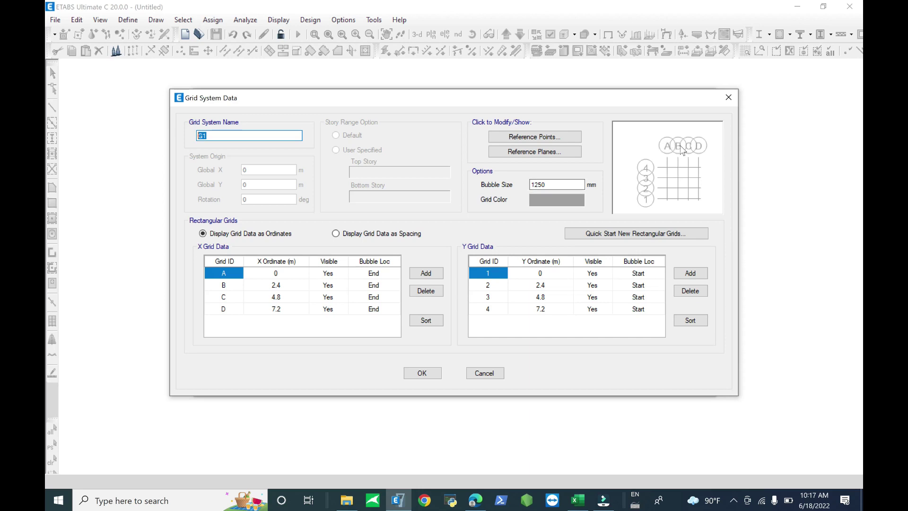
click(551, 185)
text(600)
click(235, 278)
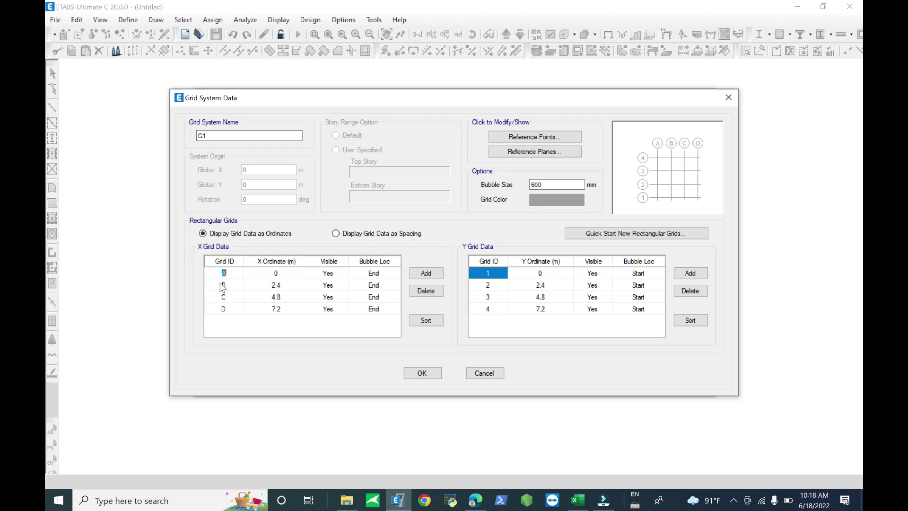
Keep grid A's bubble at the end and display grid data as 2.4 m spacings.
click(392, 274)
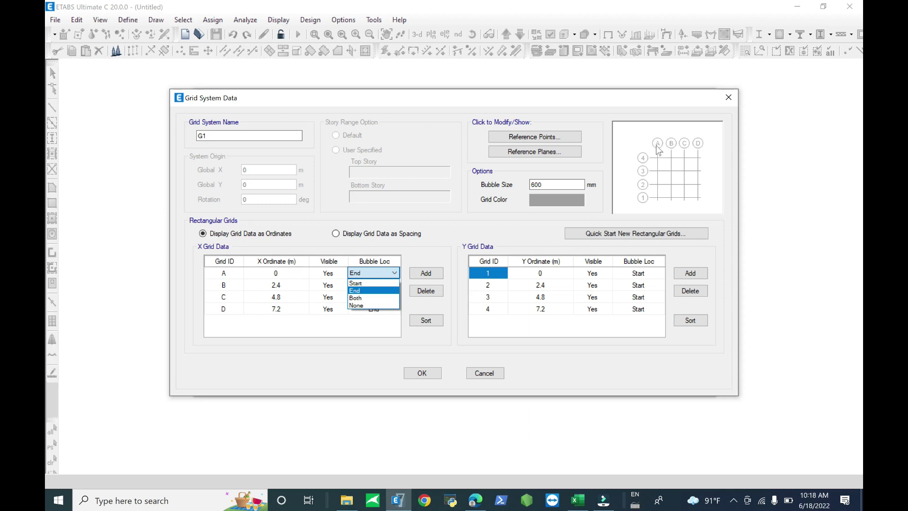
click(428, 242)
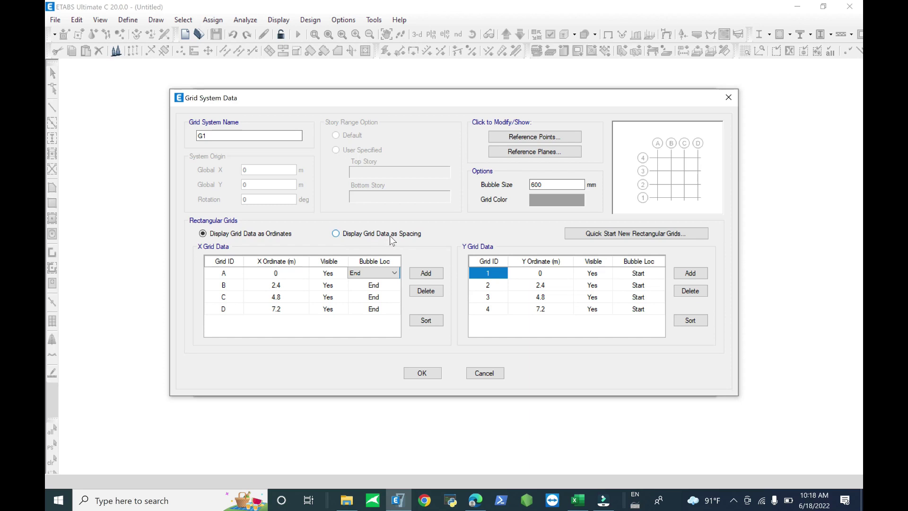
click(365, 233)
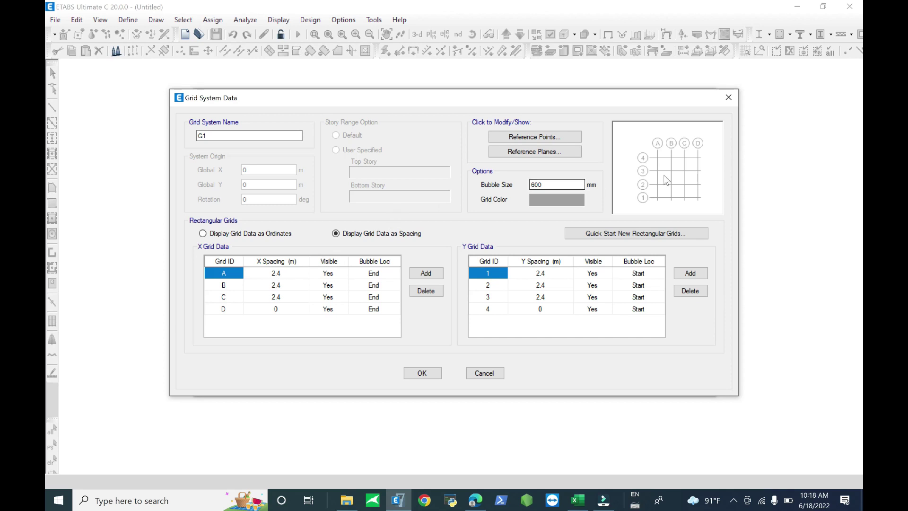
Set the X spacings of grids A and C to 0.8 m.
click(285, 273)
click(286, 273)
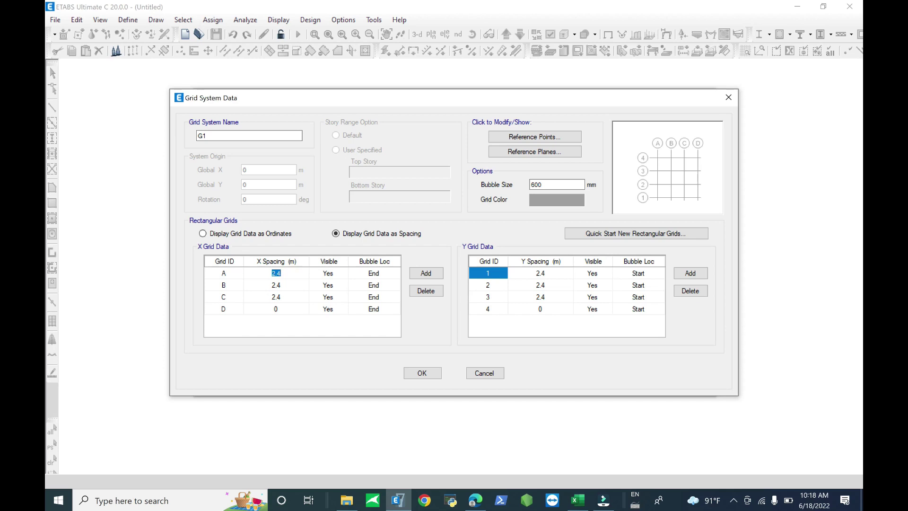
text(.8)
click(287, 301)
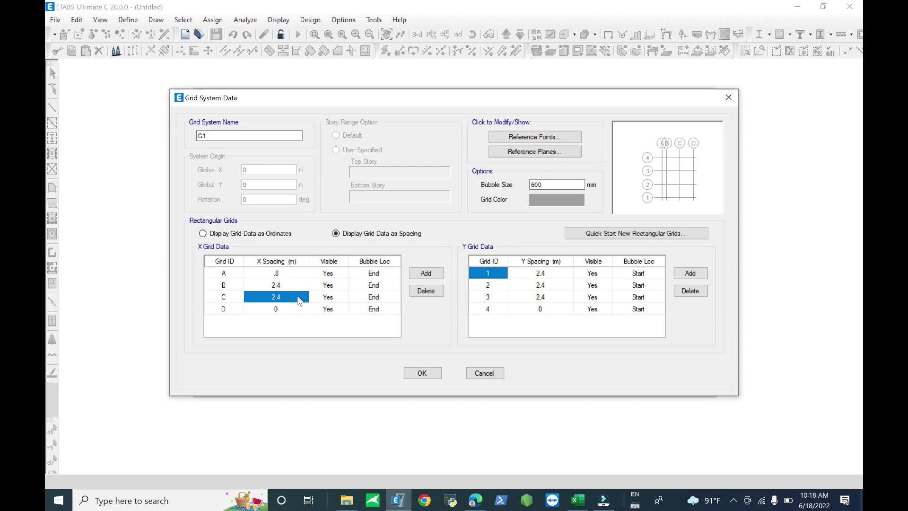
key(BackSpace)
text(.8)
click(285, 287)
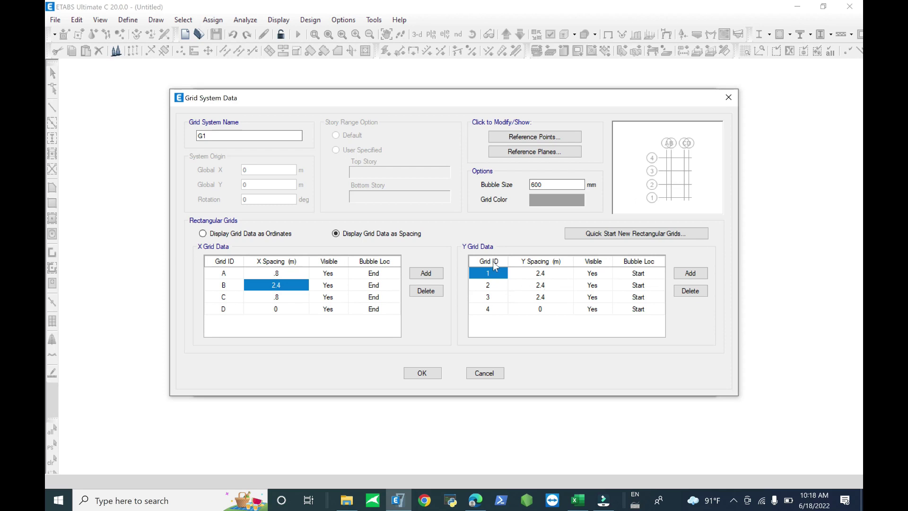
Set the Y spacings to 0.8, 2.4 and 0.8 m and accept the grid.
click(551, 276)
text(.)
text(0)
text(8)
click(544, 309)
text(.8)
click(559, 297)
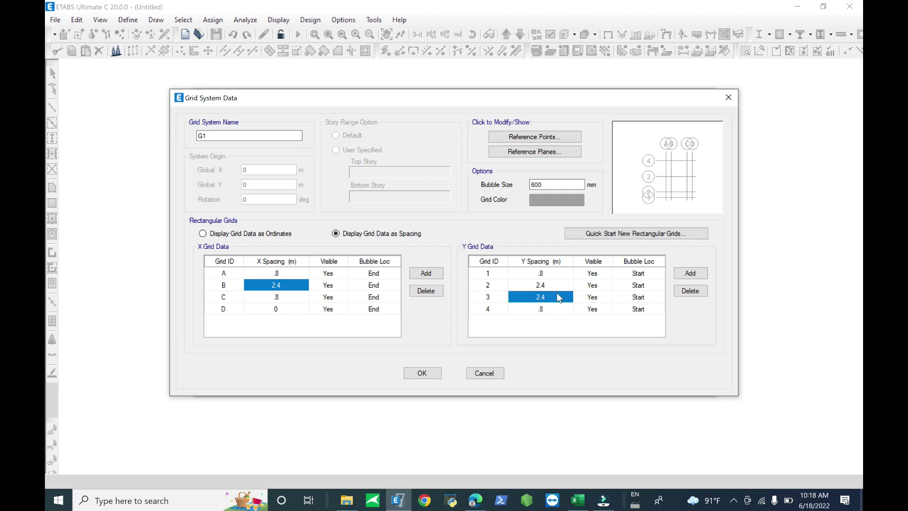
click(553, 288)
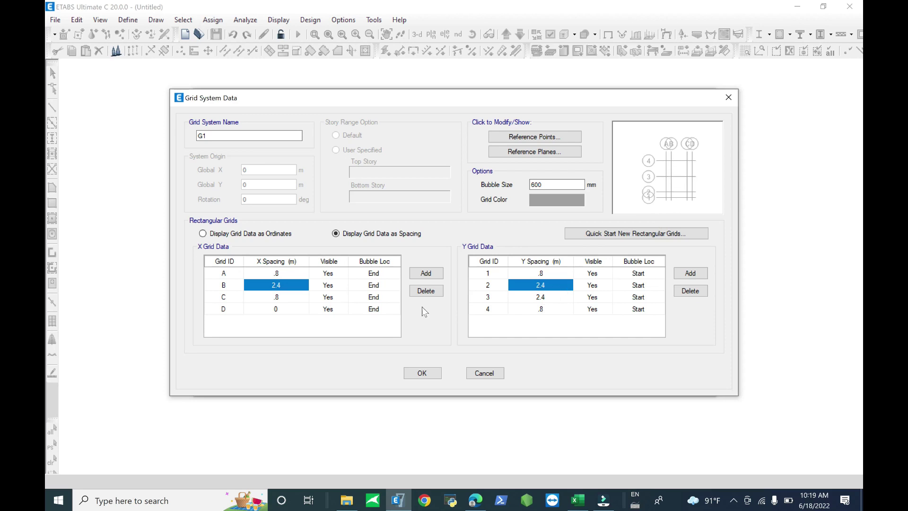
click(286, 300)
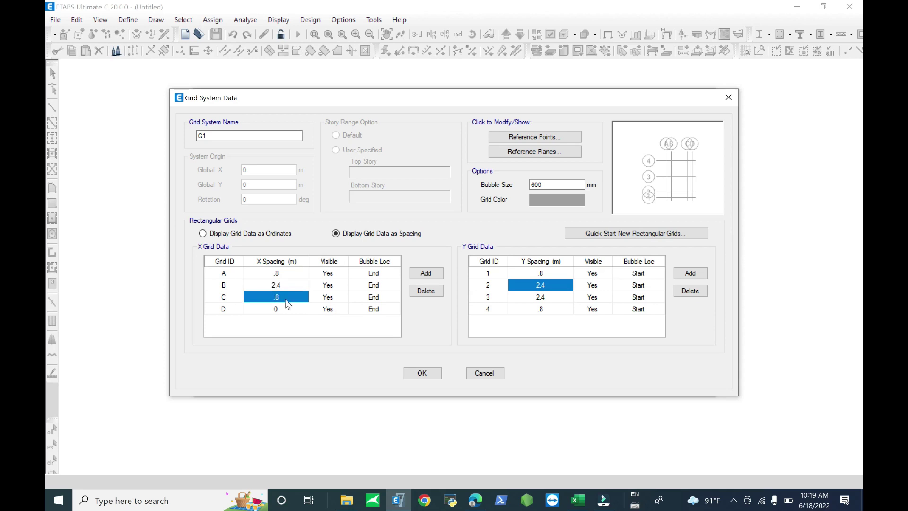
click(554, 297)
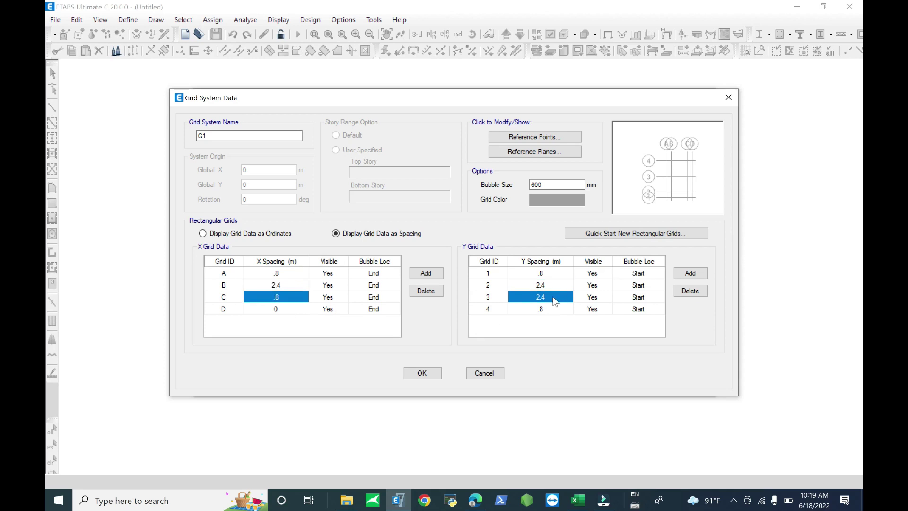
key(BackSpace)
text(.8)
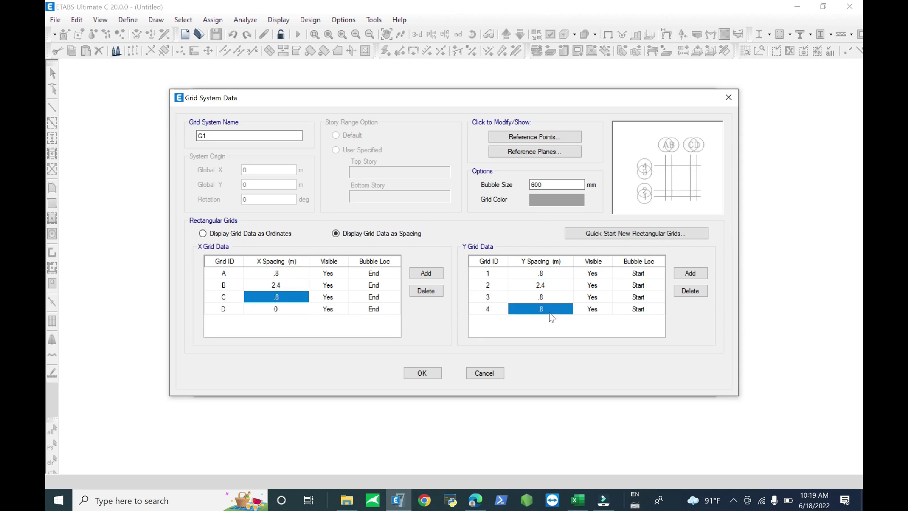
key(Return)
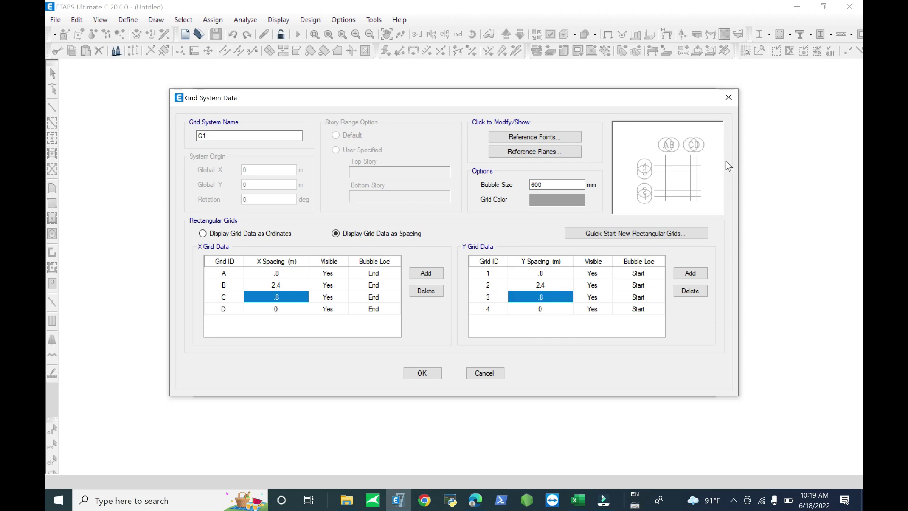
click(421, 374)
Keep custom story data with three 5 m stories and create a grid-only model.
click(536, 236)
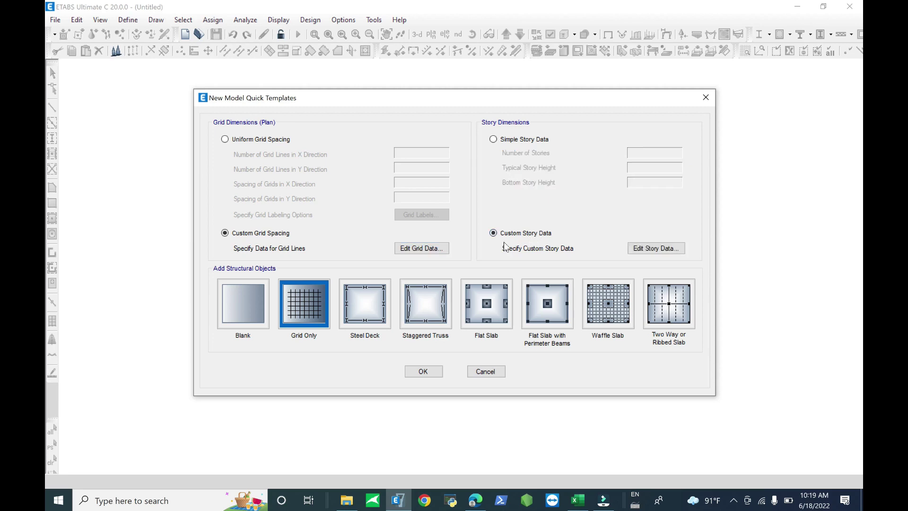
click(638, 250)
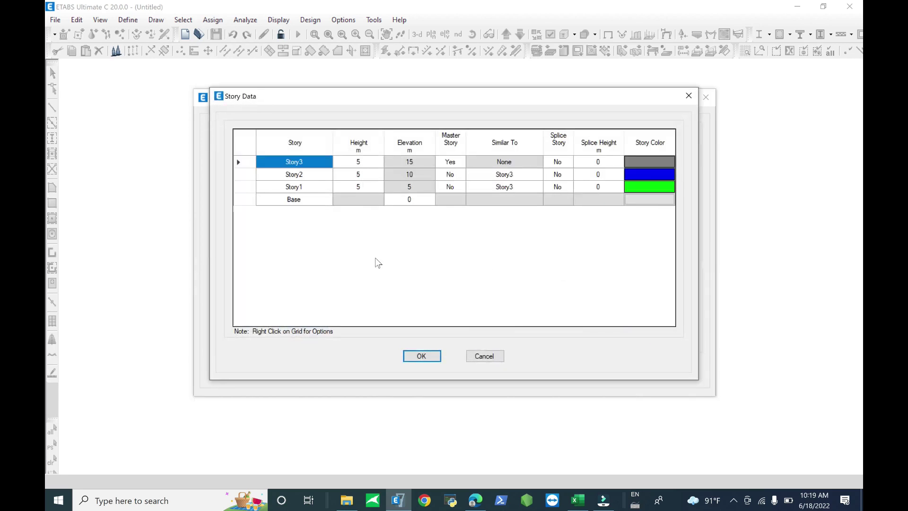
click(421, 357)
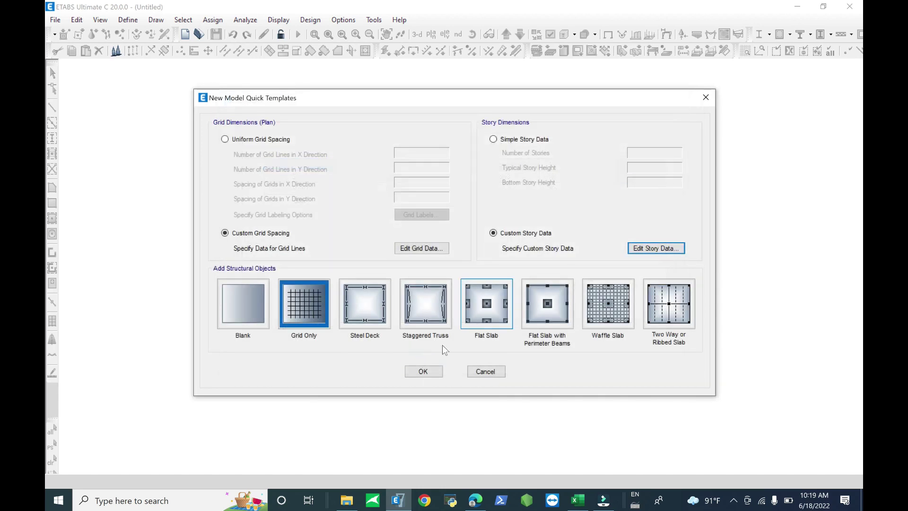
click(423, 371)
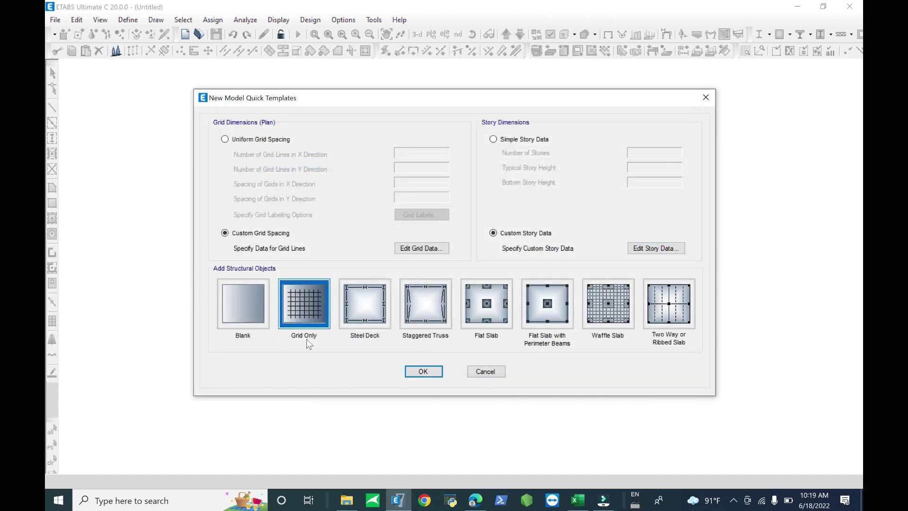
click(422, 372)
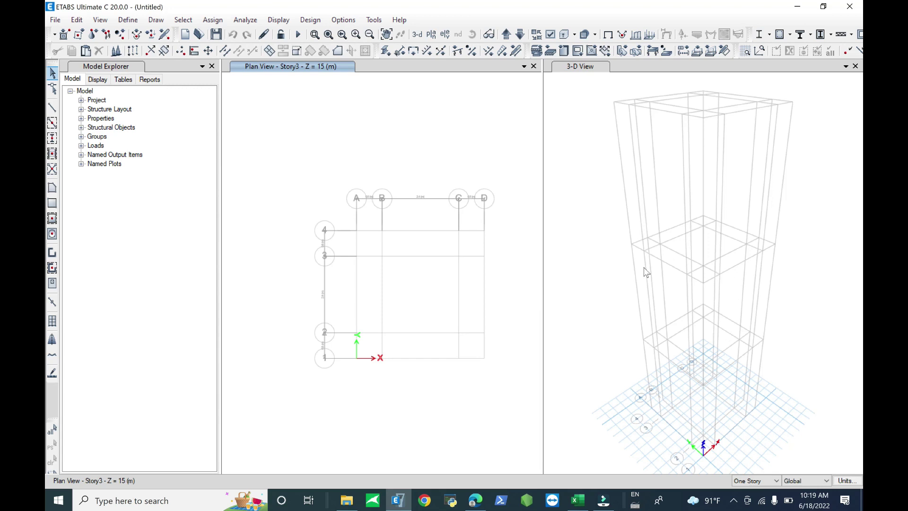
Recentre the grid in plan view and enlarge the plan and 3-D views.
middle_drag(394, 264, 282, 258)
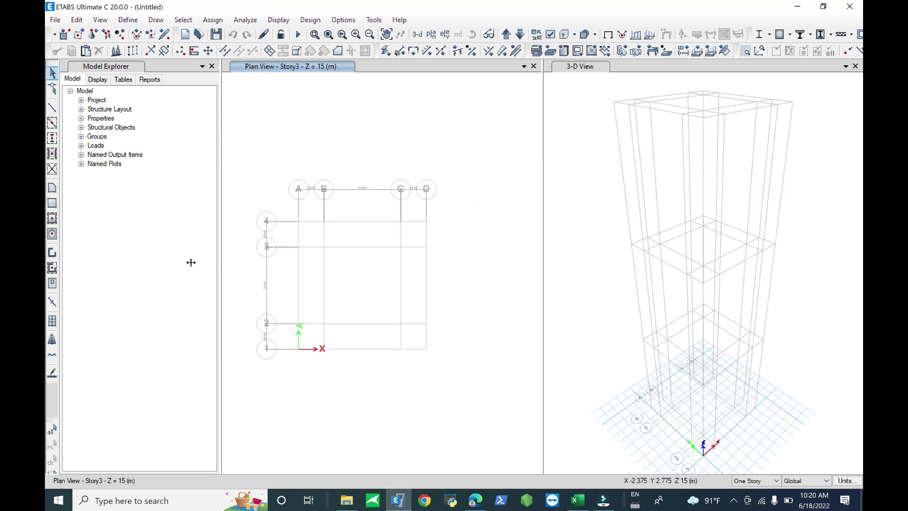
drag(191, 263, 158, 263)
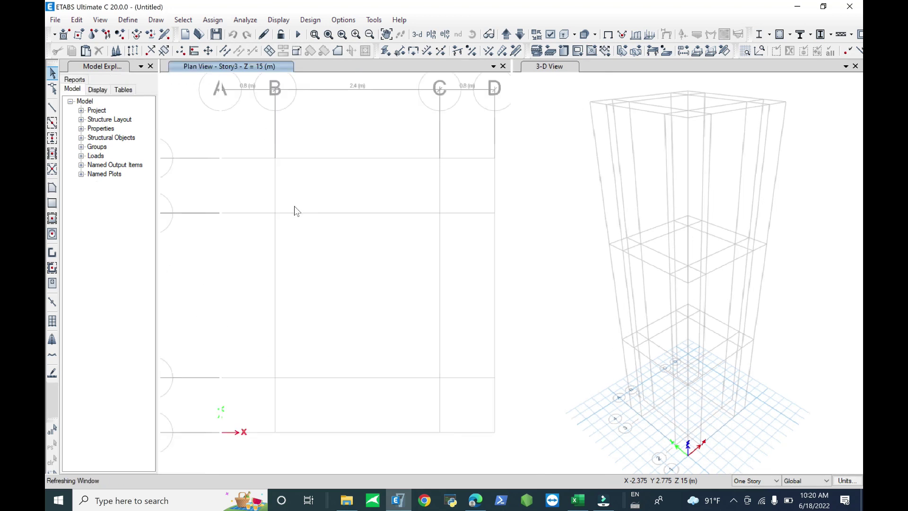
click(128, 19)
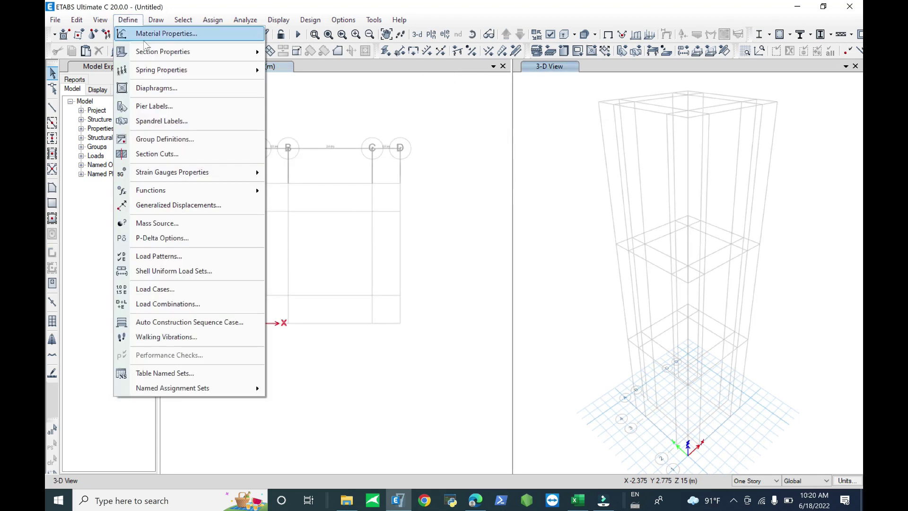
Add a Europe concrete material of grade C30/37 and accept its design data.
click(156, 35)
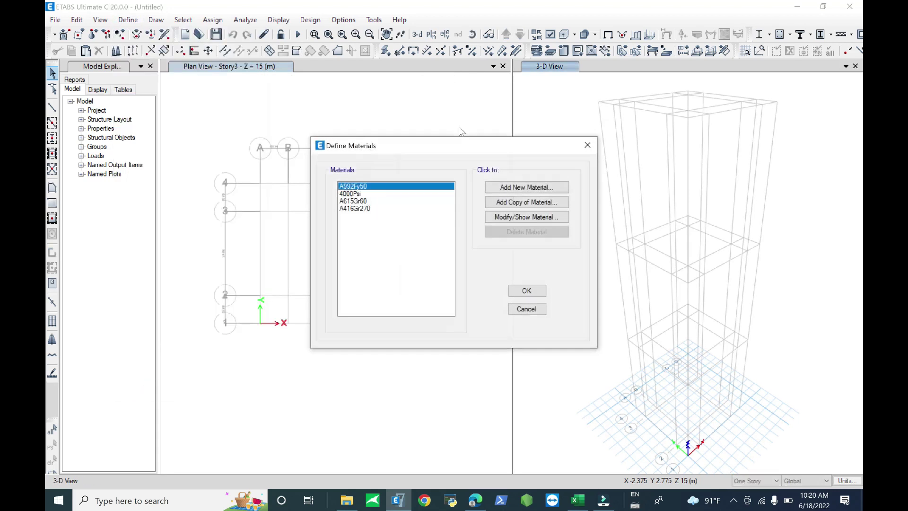
click(543, 187)
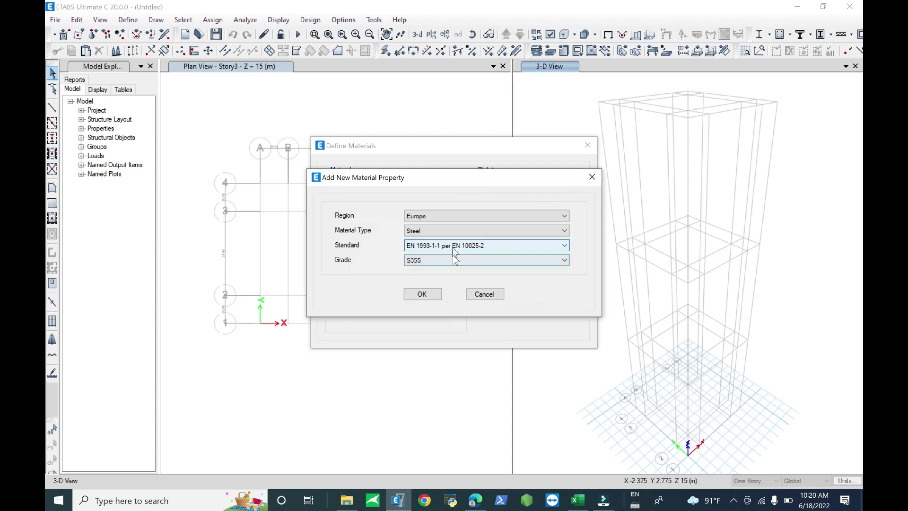
click(468, 217)
click(469, 218)
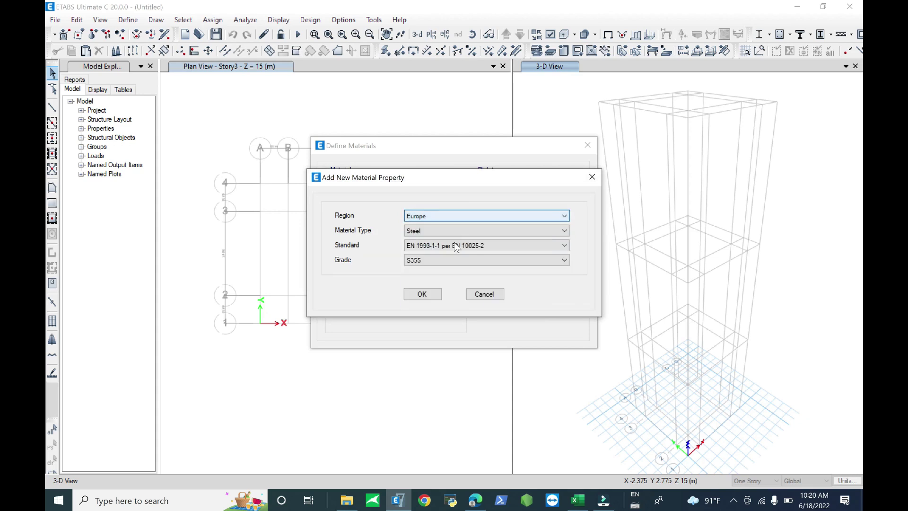
click(456, 232)
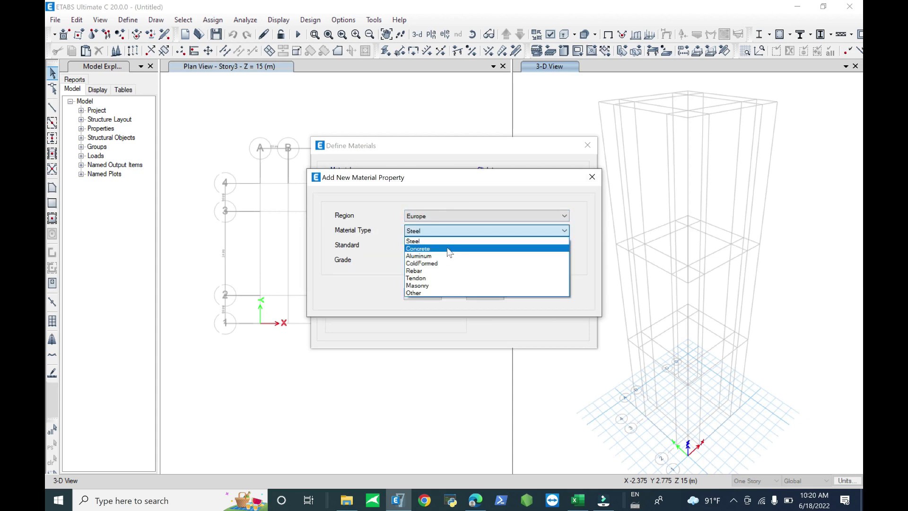
click(447, 248)
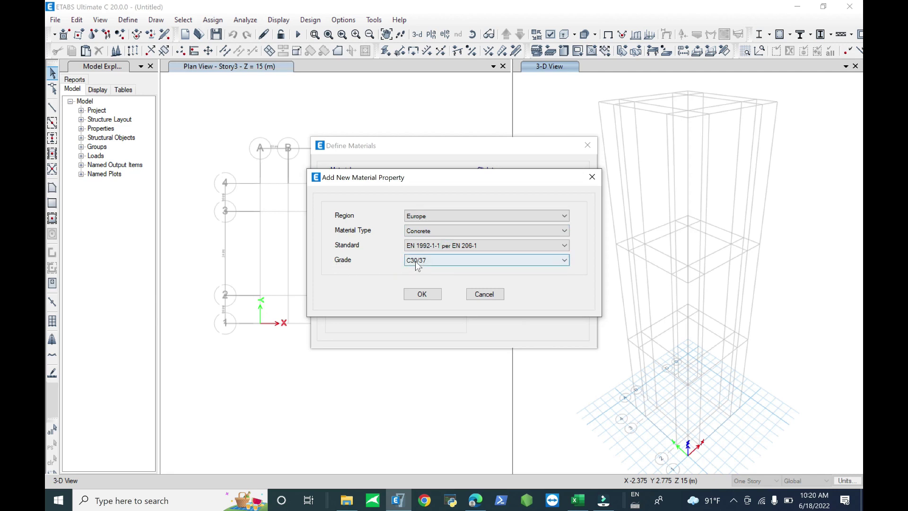
click(422, 293)
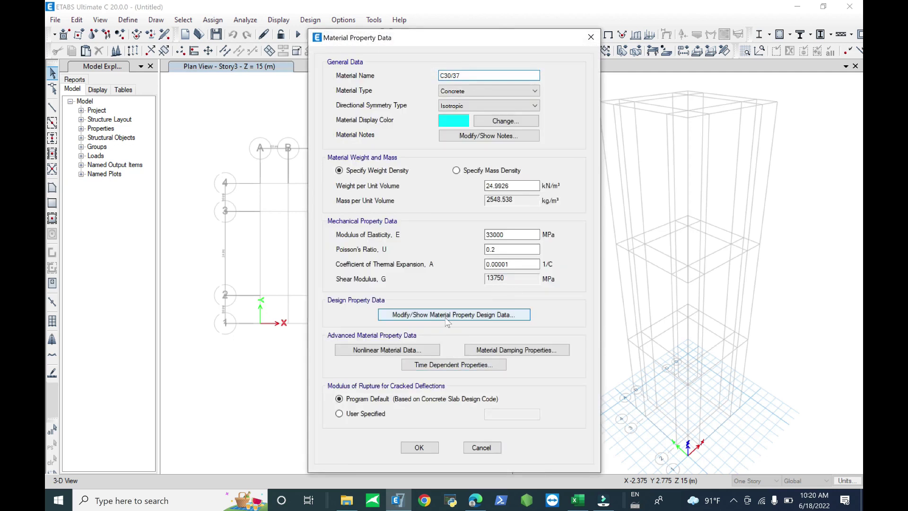
click(454, 315)
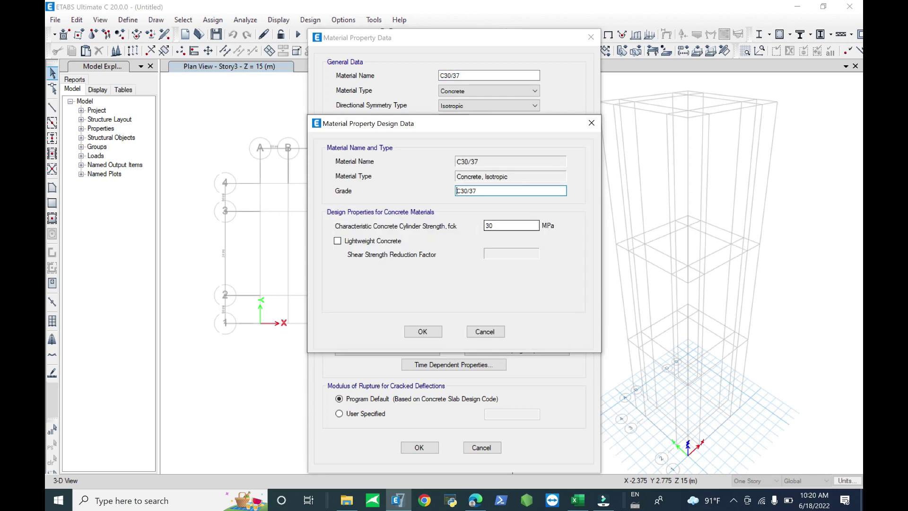
click(423, 332)
click(420, 447)
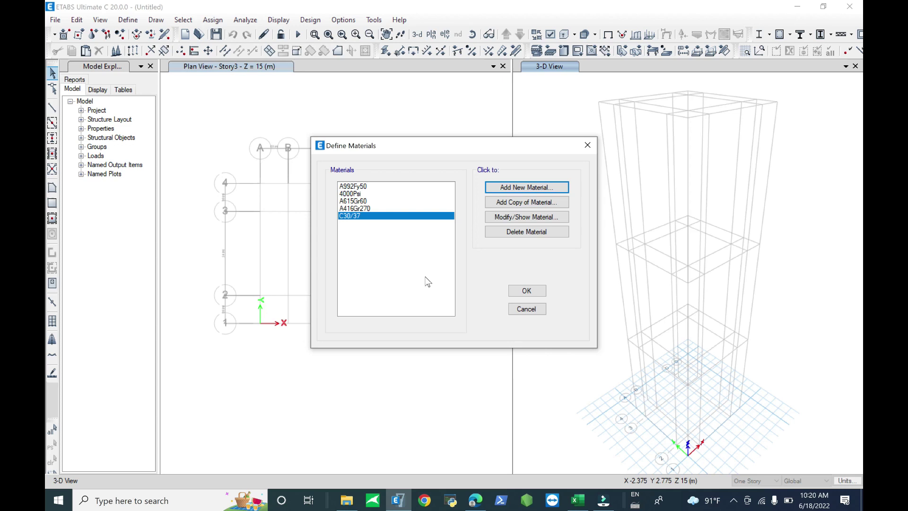
Add a Vietnam rebar material, TCVN 5574:2012 grade CB400-V, with default properties.
click(520, 188)
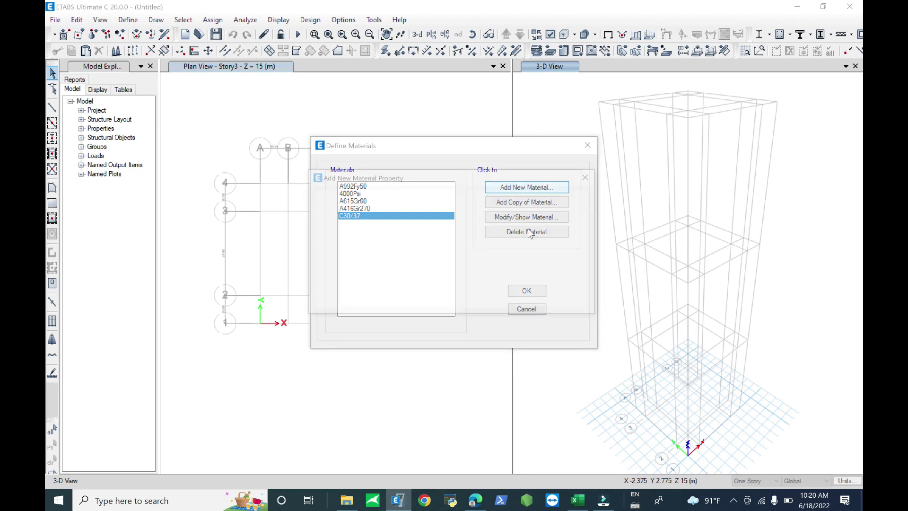
click(482, 216)
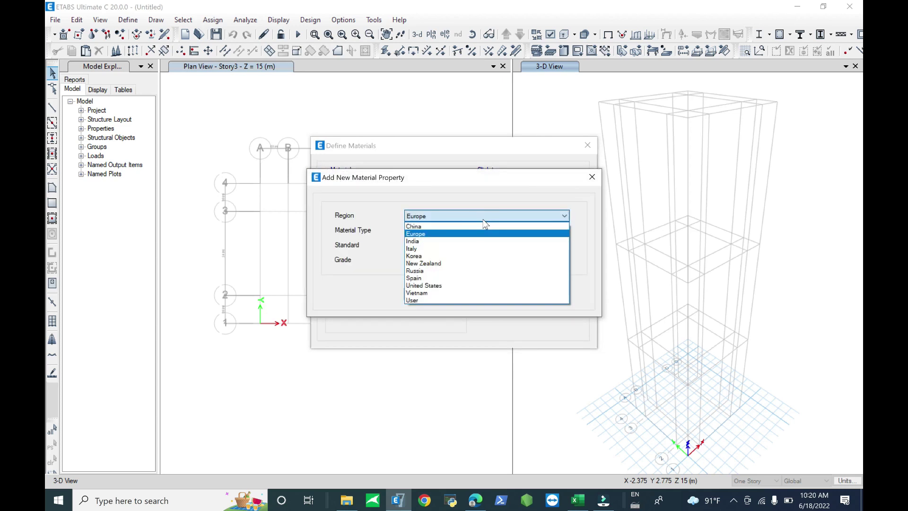
click(454, 293)
click(449, 234)
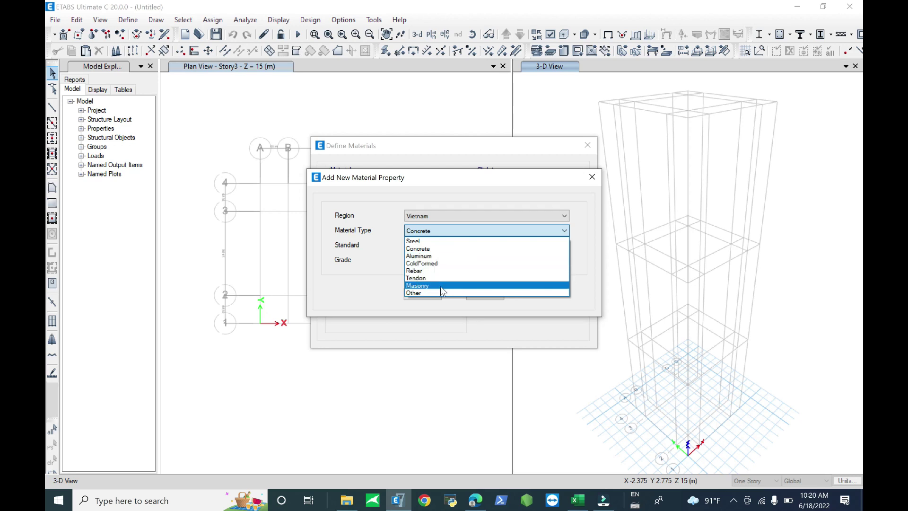
click(433, 271)
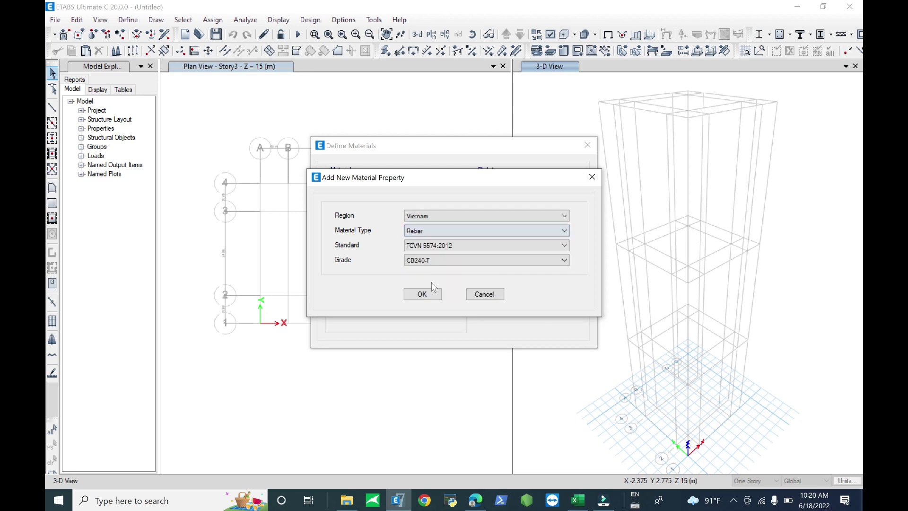
click(473, 244)
click(472, 244)
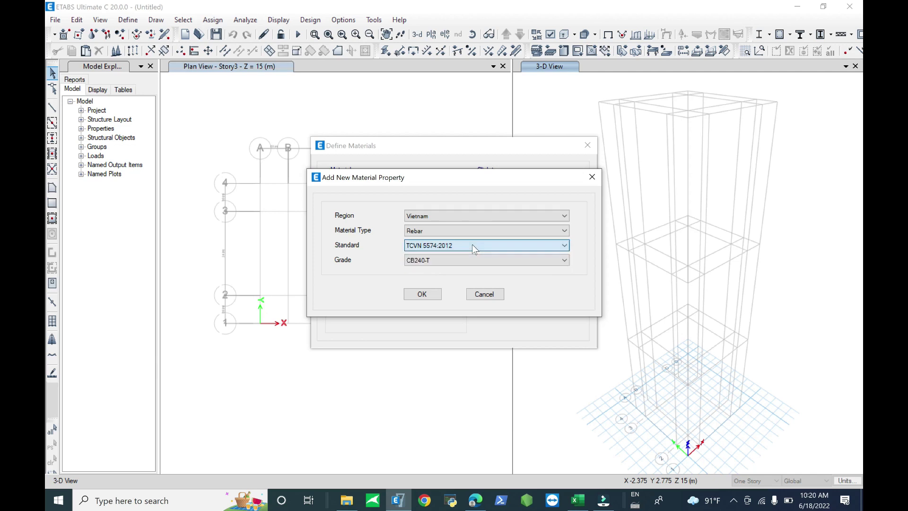
click(453, 260)
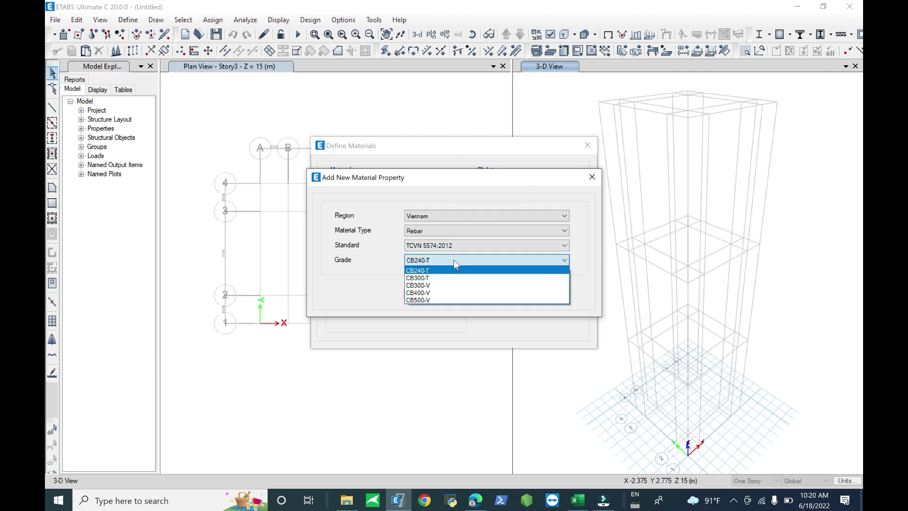
click(448, 297)
click(430, 295)
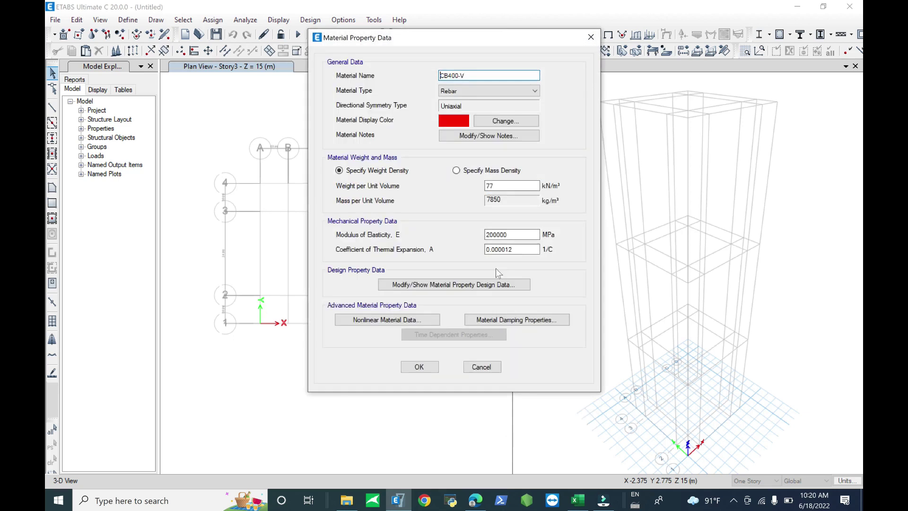
click(422, 367)
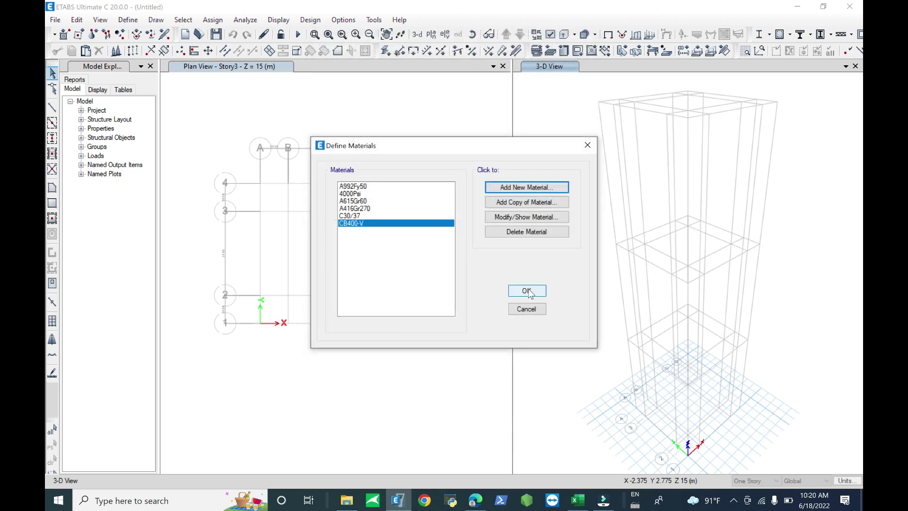
Review CB400-V damping and design strengths unchanged, then close the material definitions.
click(520, 222)
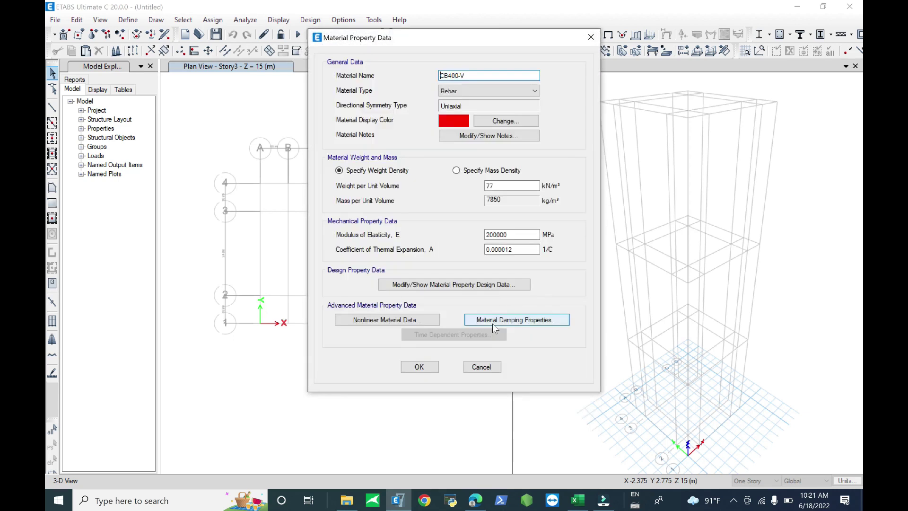
click(506, 320)
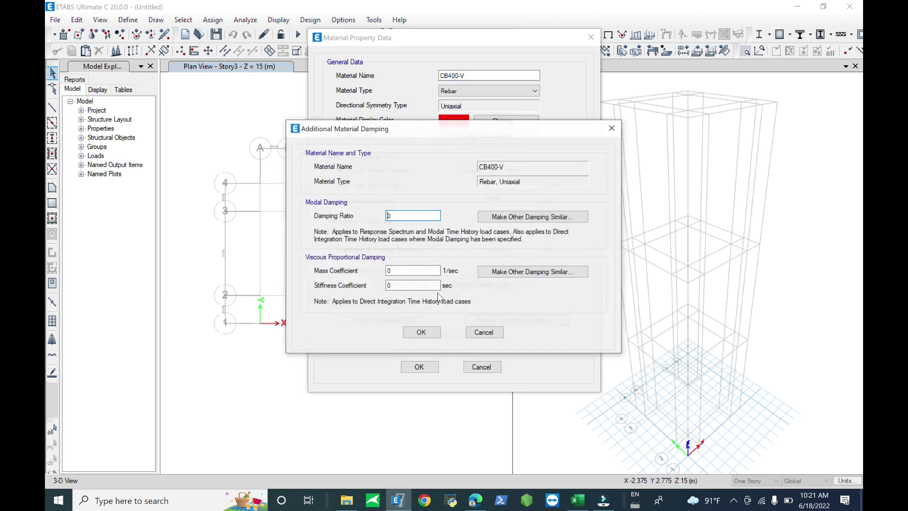
click(483, 333)
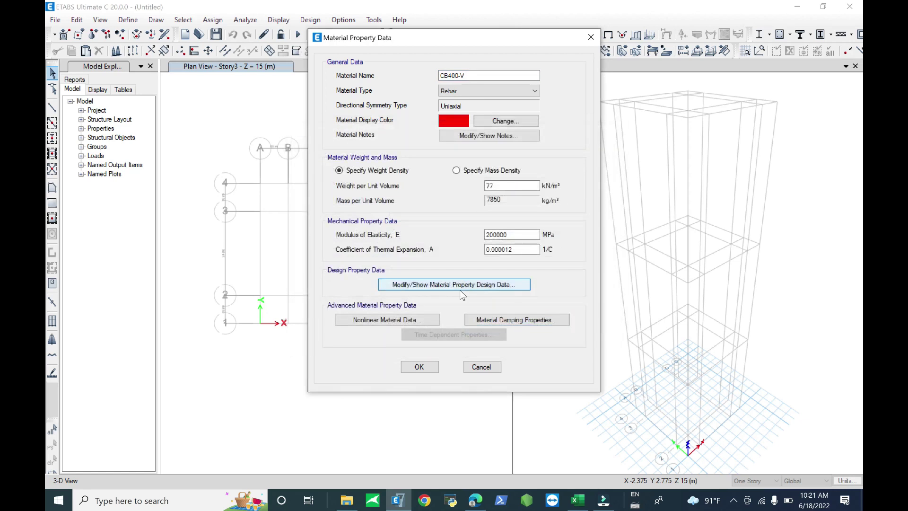
click(462, 294)
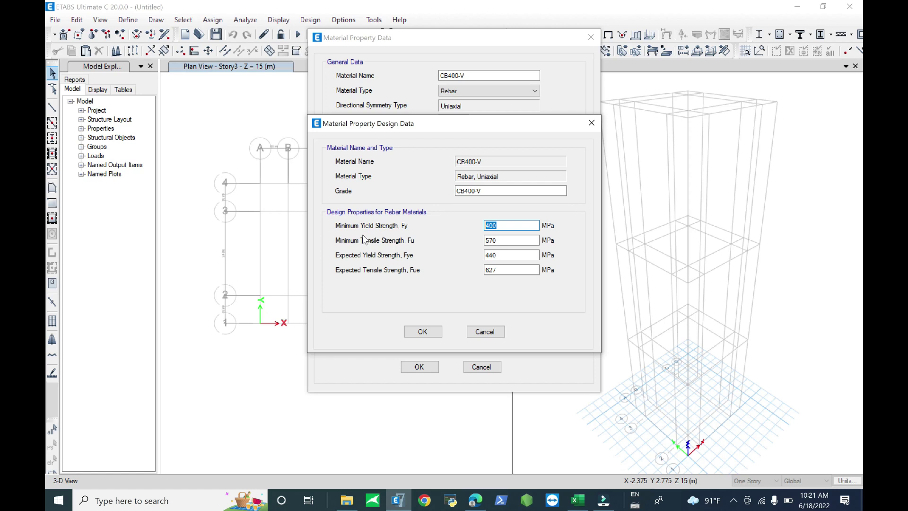
click(424, 333)
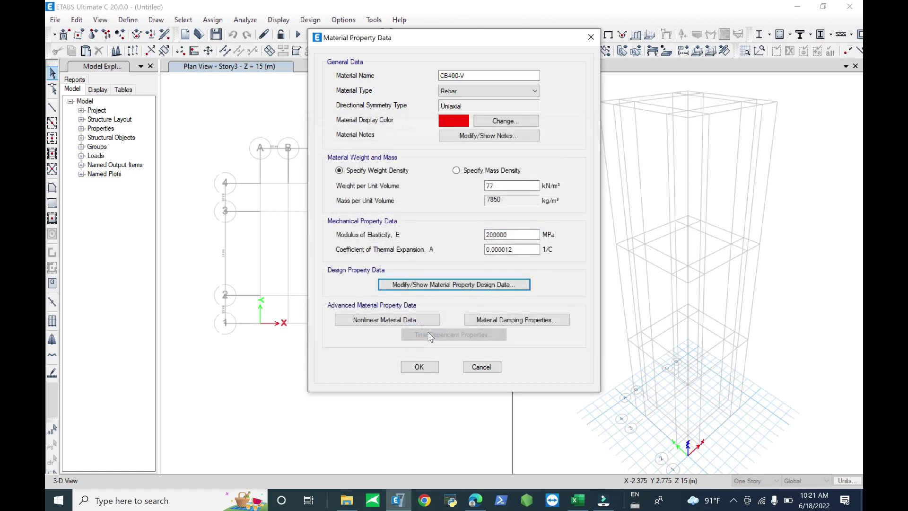
click(419, 367)
click(526, 292)
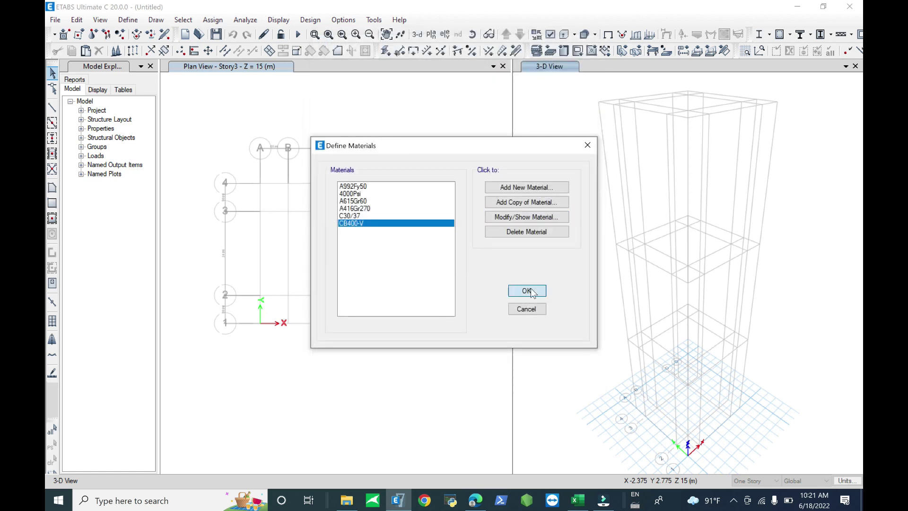
click(128, 21)
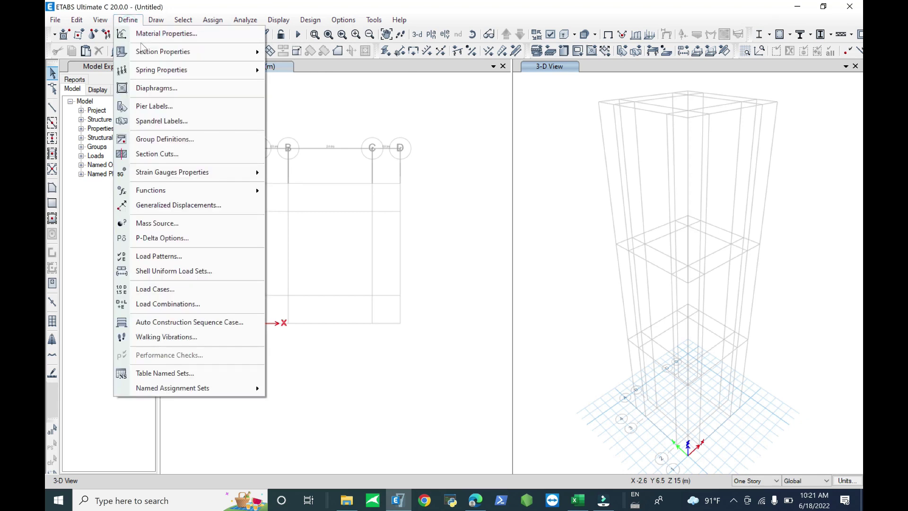
Open the frame section list and select the sections from A-GravBm through SteelCol.
mouse_move(248, 53)
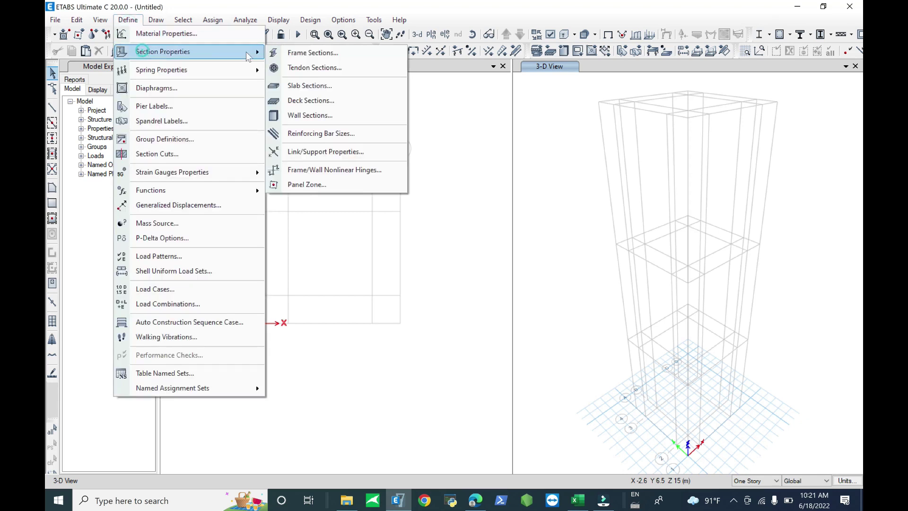
click(325, 56)
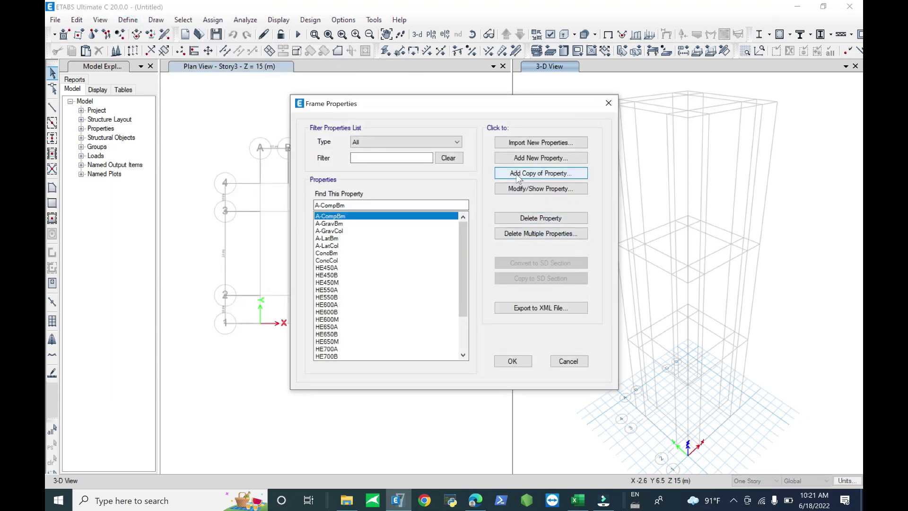
drag(461, 244, 464, 316)
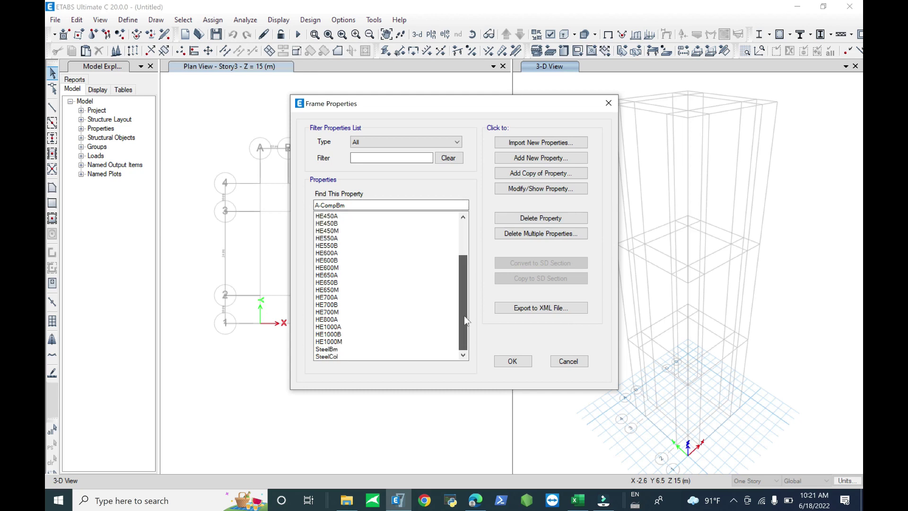
click(345, 357)
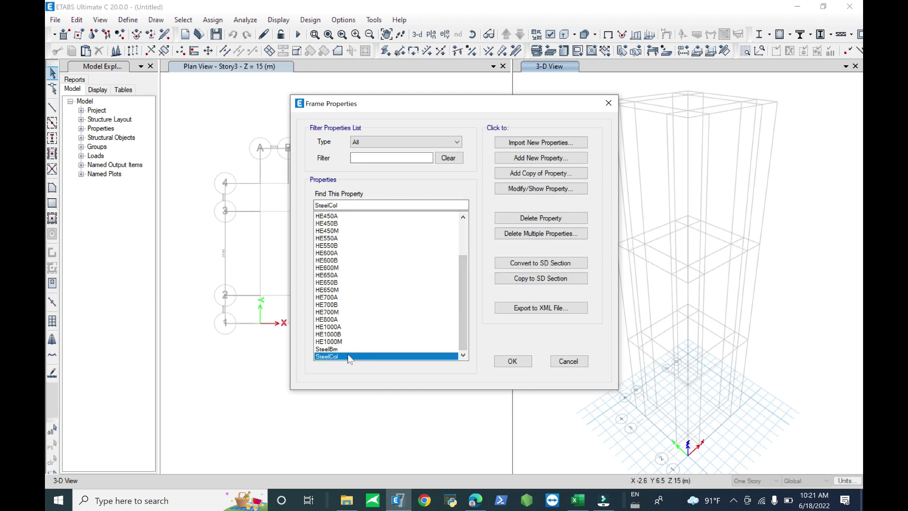
drag(462, 307, 463, 221)
click(352, 224)
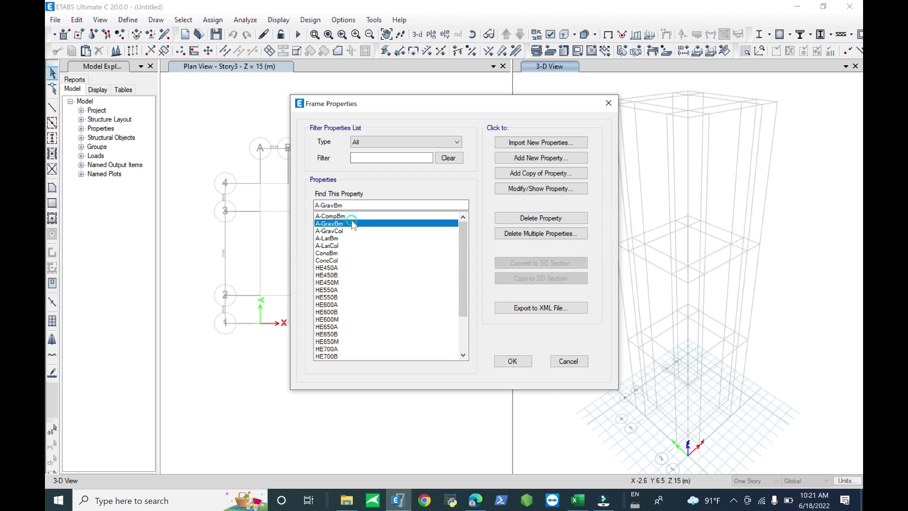
Bulk-delete every frame section except HE450A, then begin adding a new frame property.
click(541, 234)
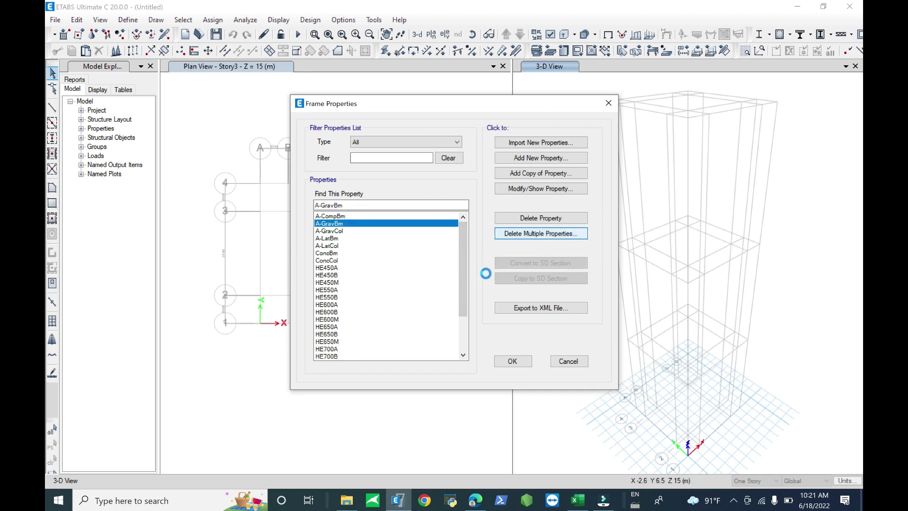
click(411, 258)
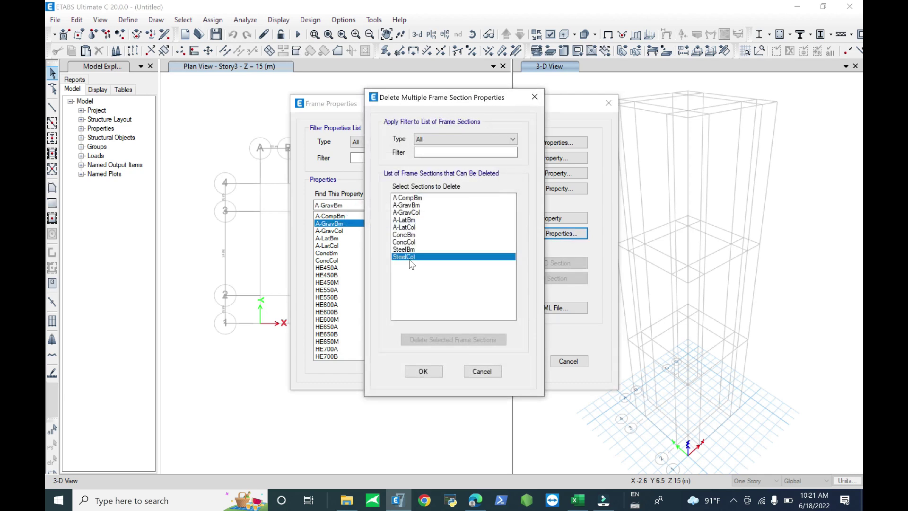
shift+click(417, 198)
click(429, 340)
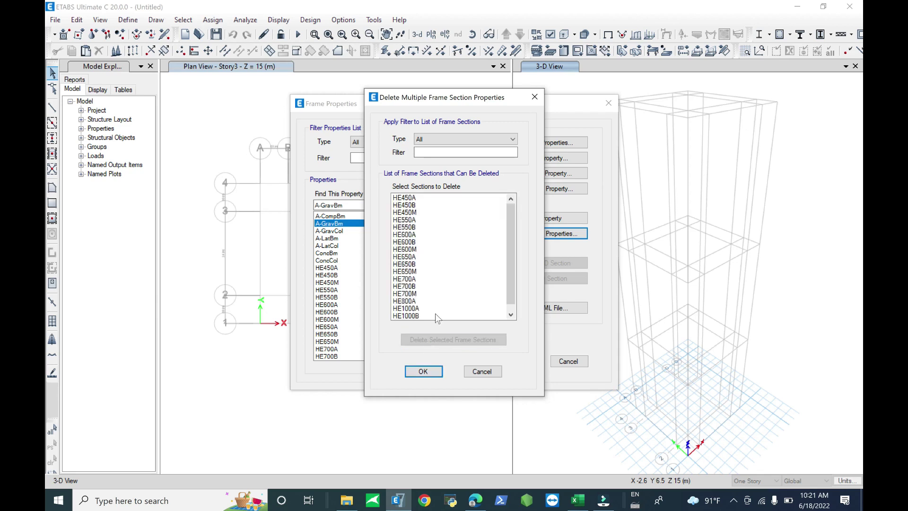
scroll(512, 255, down, 1)
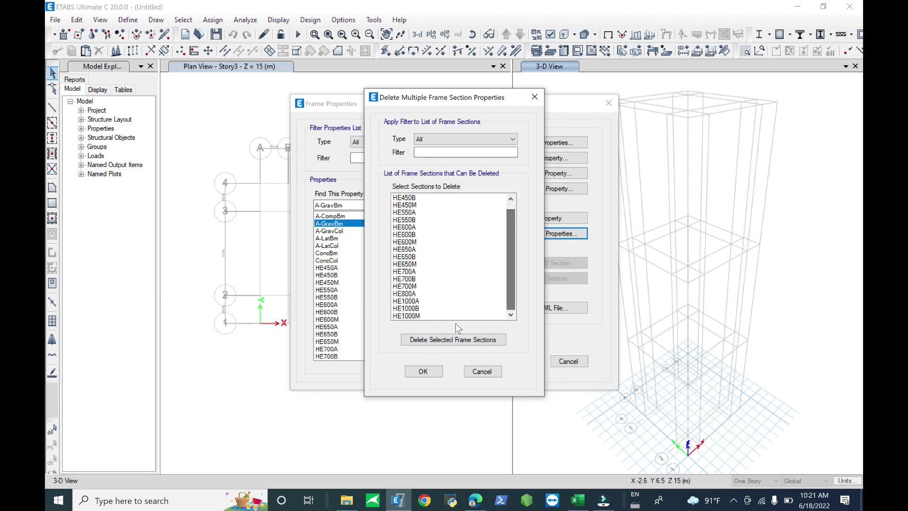
shift+click(447, 316)
click(445, 341)
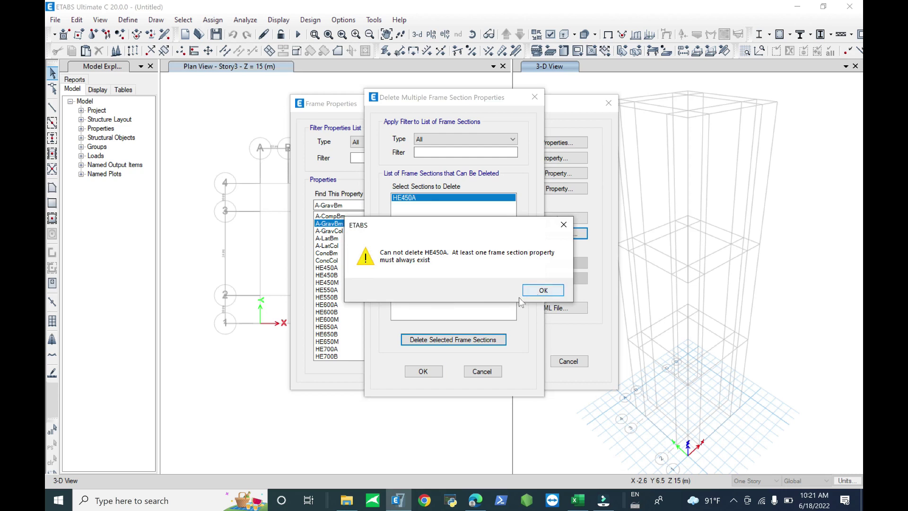
click(549, 291)
click(423, 371)
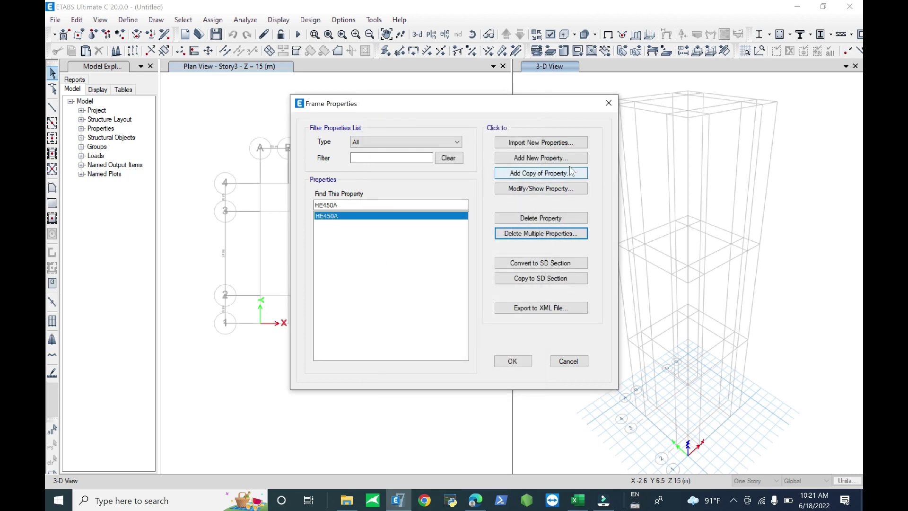
click(539, 158)
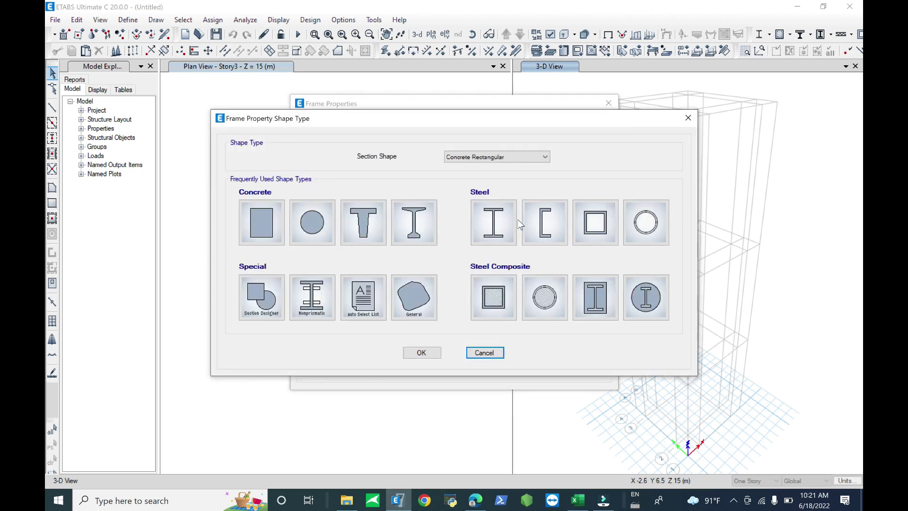
Set the new frame section's shape to Concrete Circle.
click(496, 157)
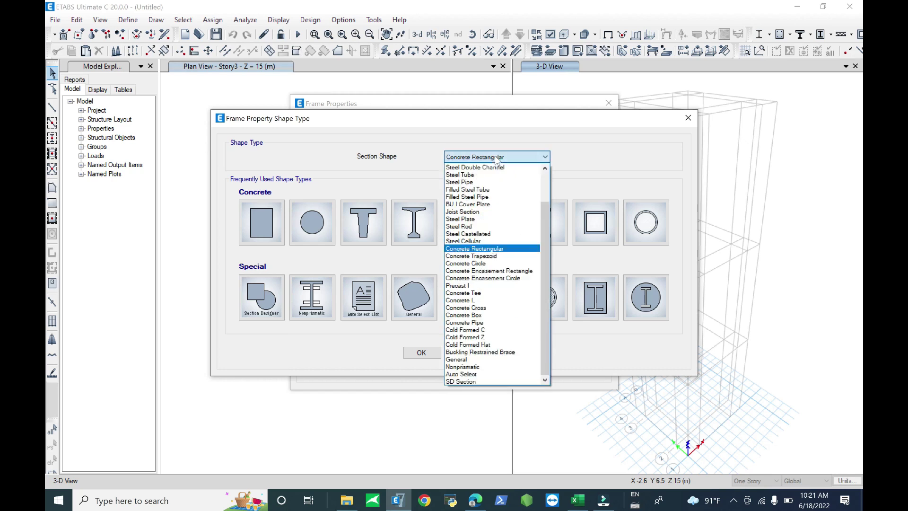
click(492, 267)
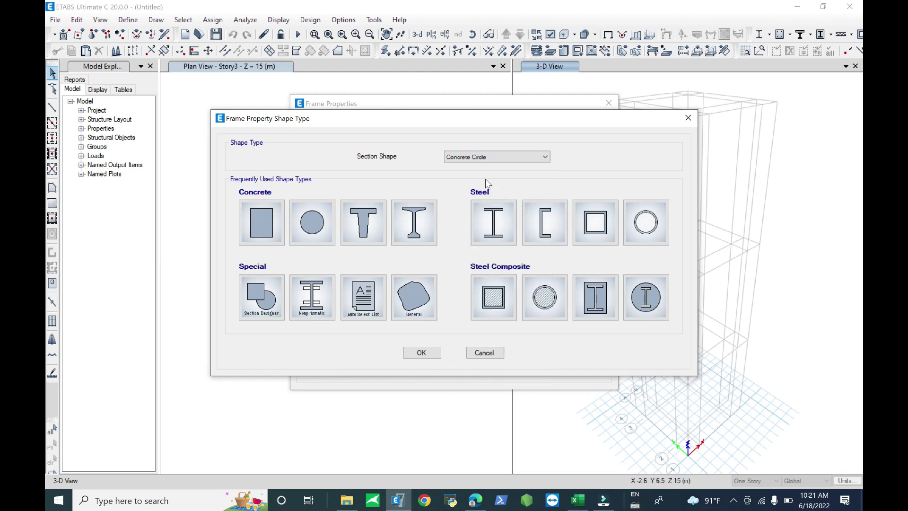
click(312, 222)
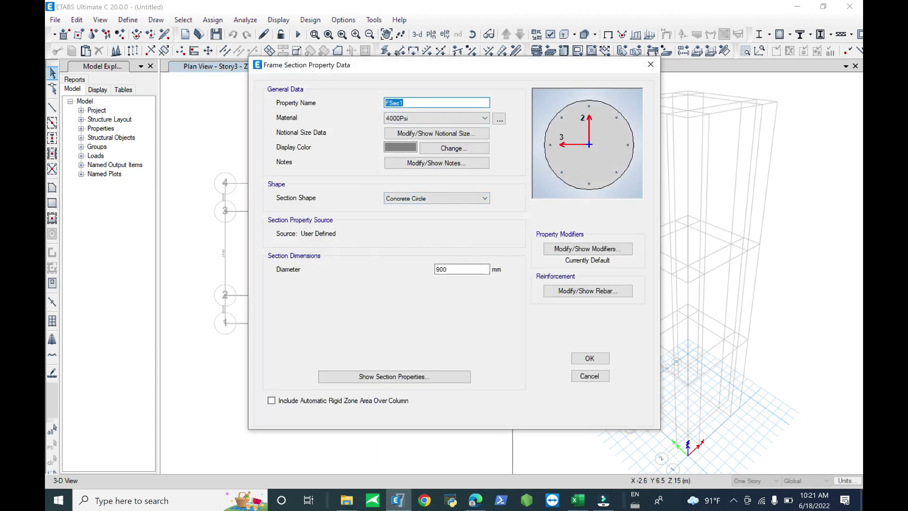
Name the section 'bored pile D=80cm', with C30/37 material and 800 mm diameter.
text(bored pile D=80cm)
click(412, 118)
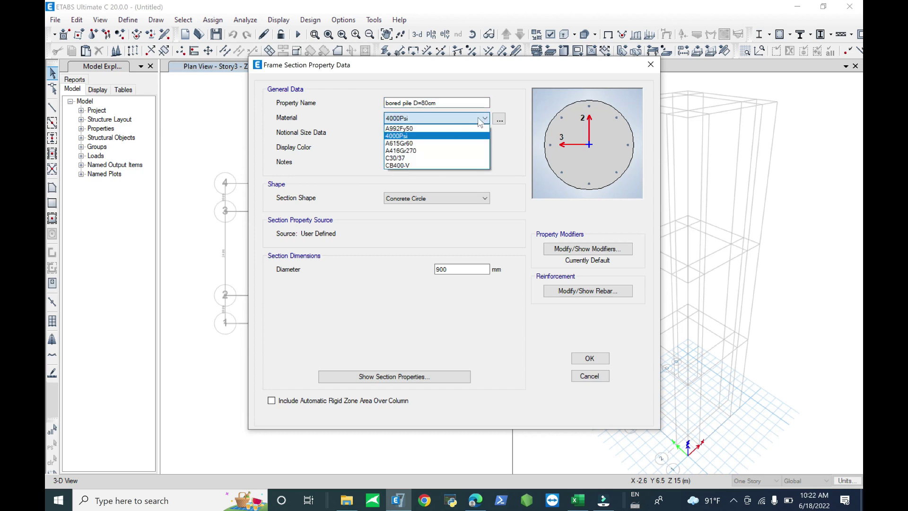
click(409, 158)
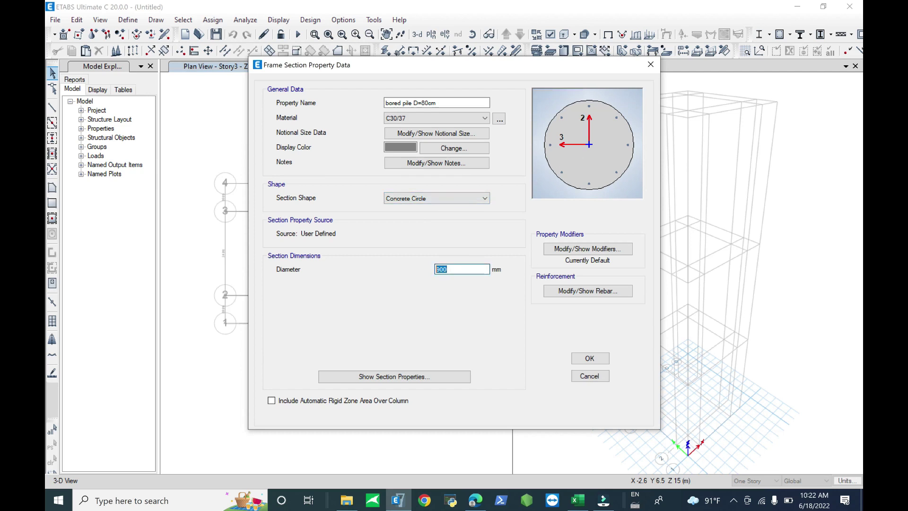
text(800)
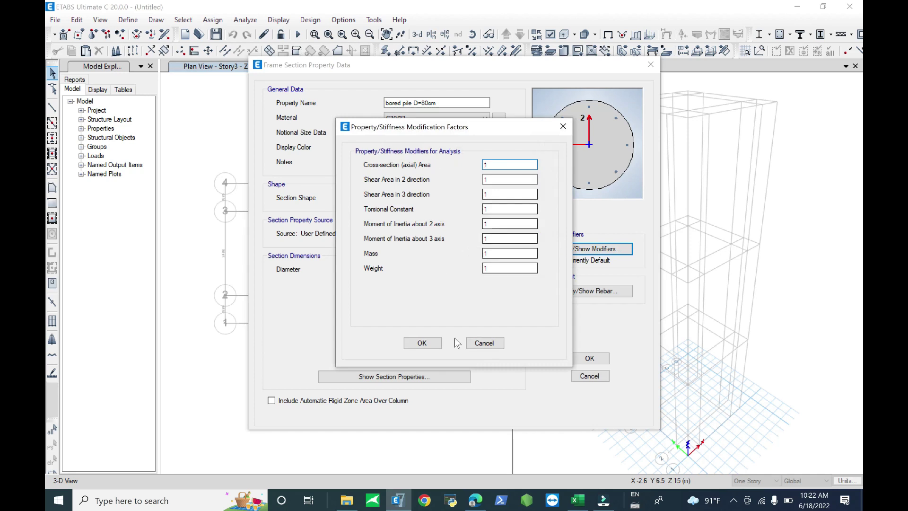
Keep the default stiffness modifiers and set the pile's longitudinal bars to CB400-V.
click(485, 341)
click(601, 291)
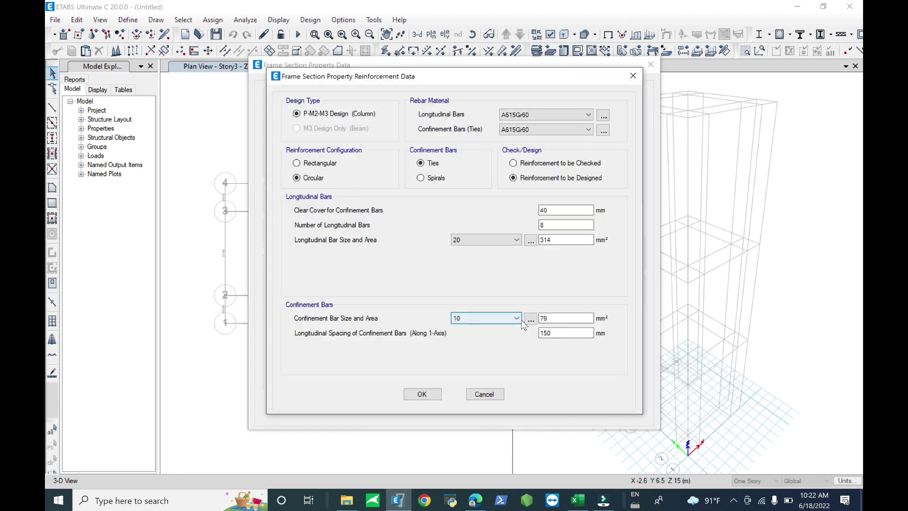
click(541, 115)
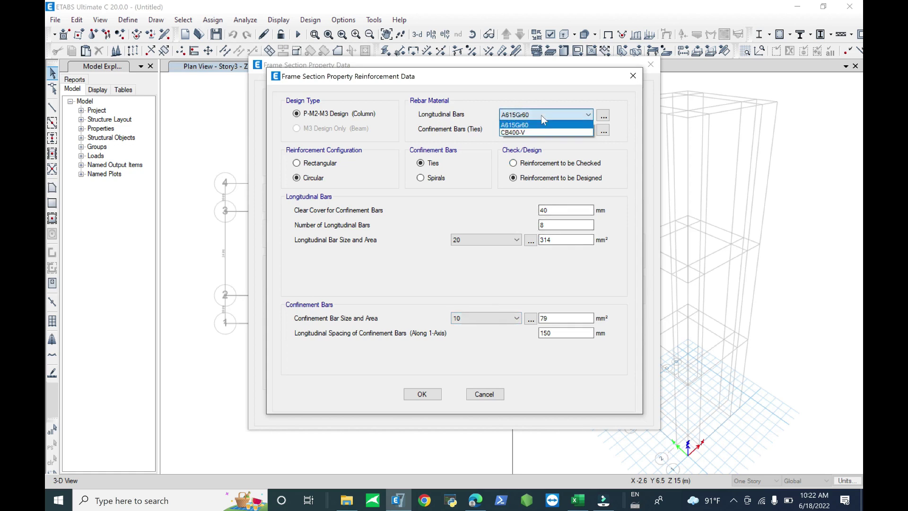
click(563, 132)
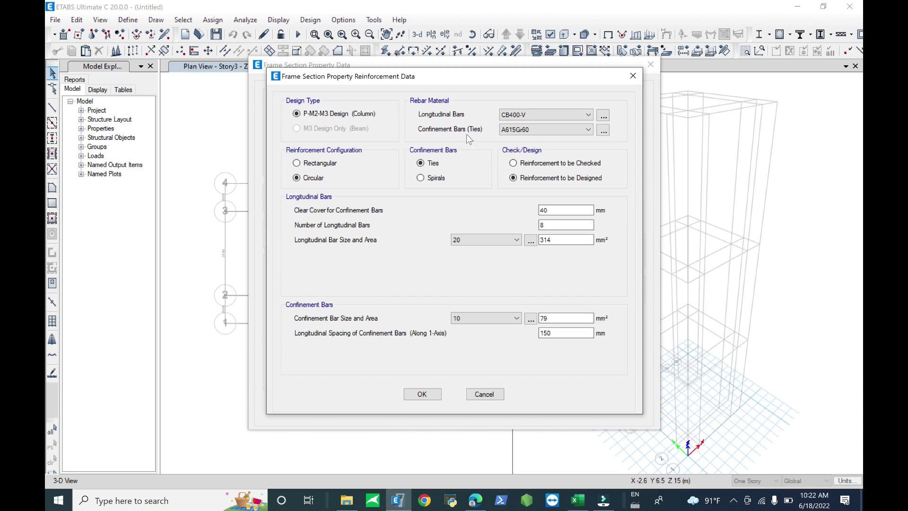
Add a new CB240-T rebar material (TCVN 5574:2012) for the confinement bars.
click(604, 130)
click(537, 188)
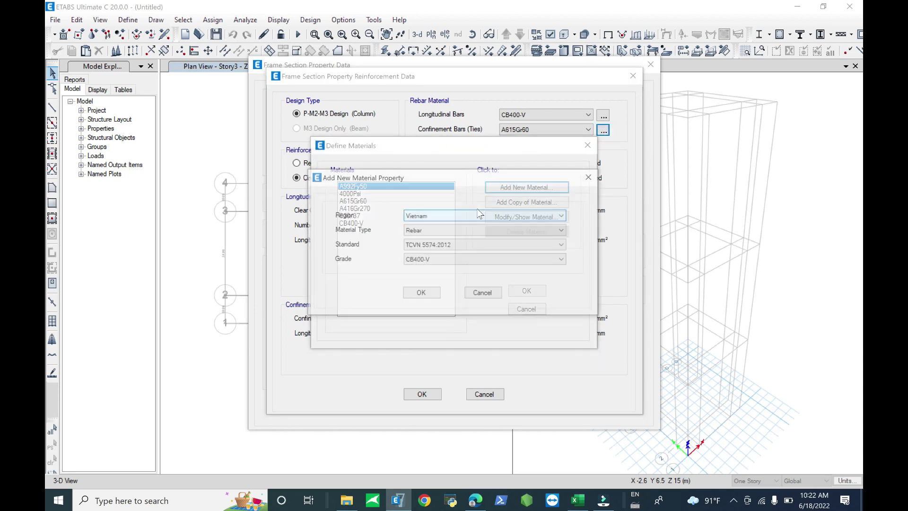
click(448, 260)
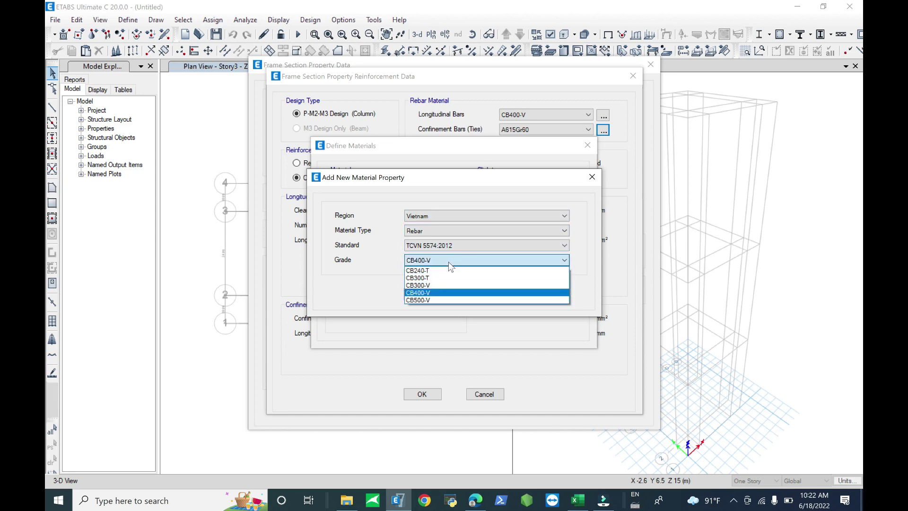
click(447, 271)
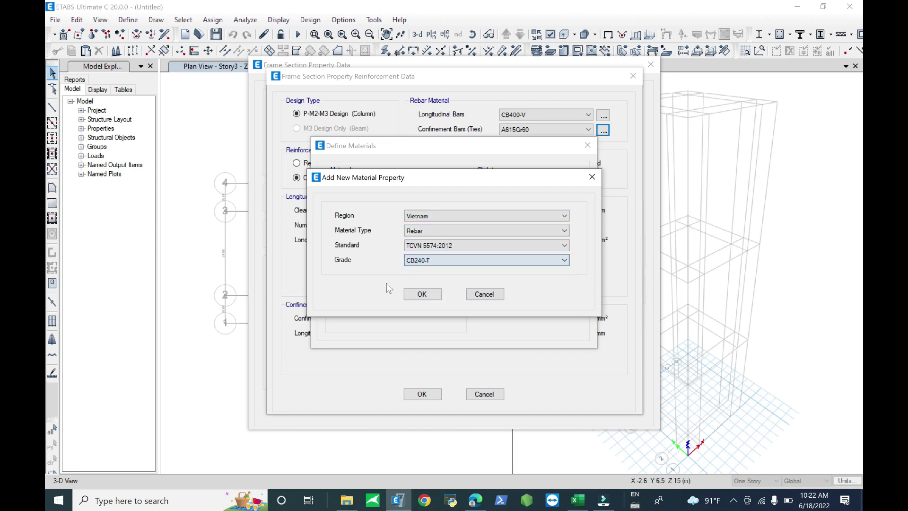
click(422, 293)
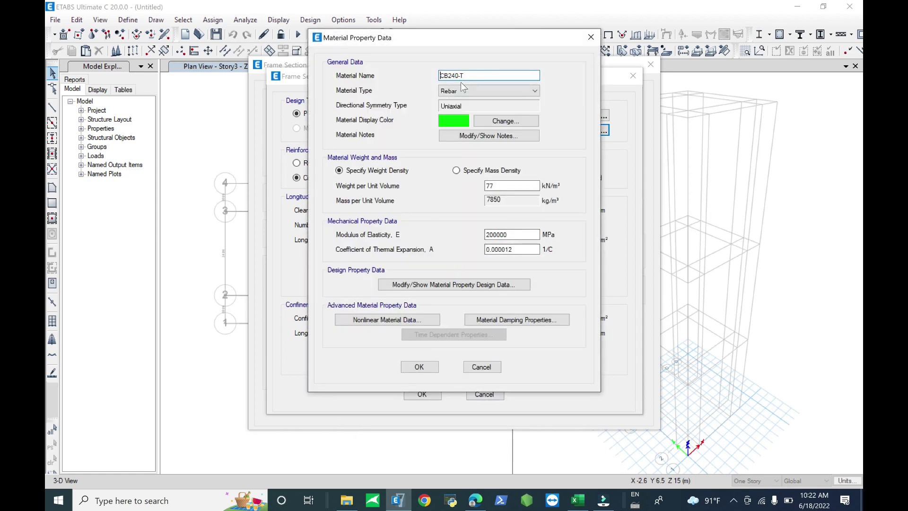
click(420, 367)
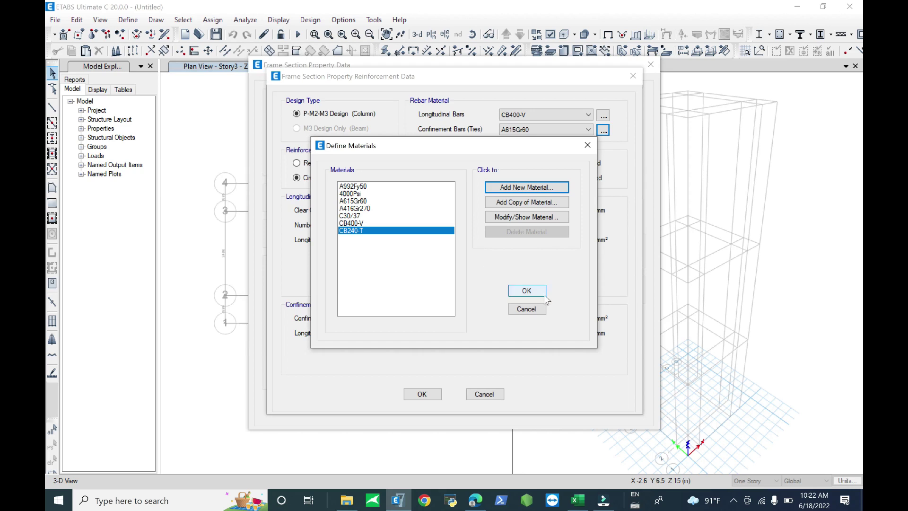
click(544, 294)
click(533, 131)
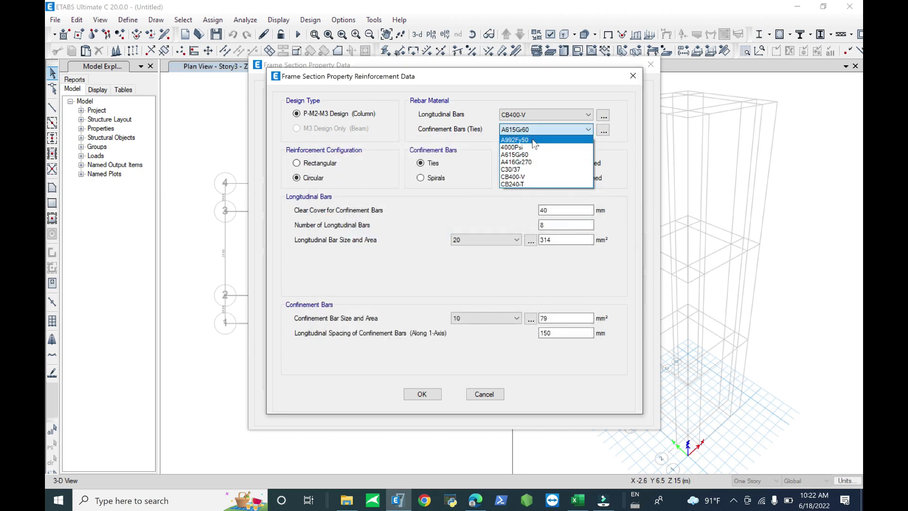
Make the confinement bars CB240-T spirals, with reinforcement to be designed.
click(533, 184)
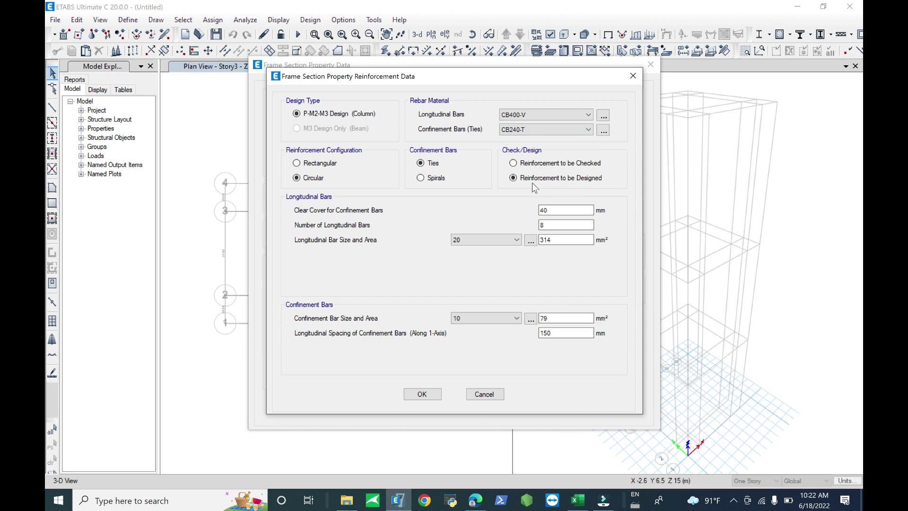
click(435, 178)
double_click(544, 210)
key(Tab)
key(Tab)
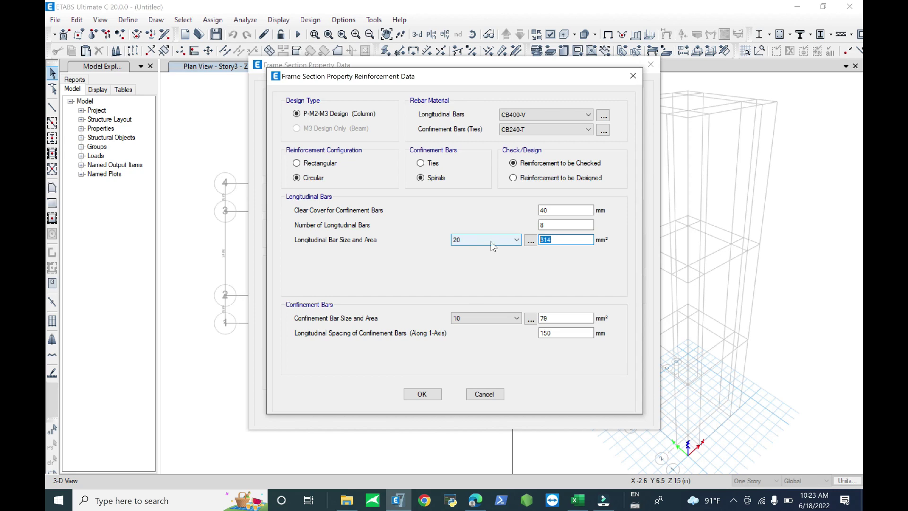
click(536, 179)
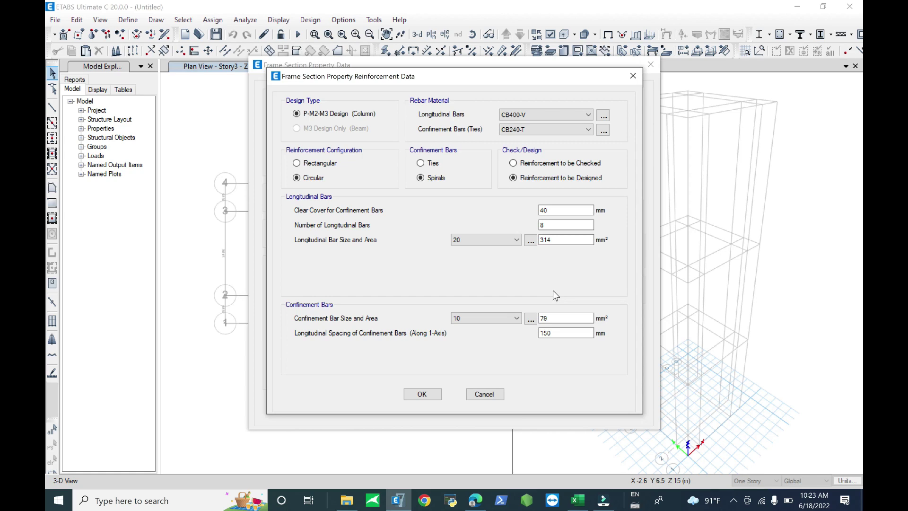
Set 80 mm clear cover and size 8 confinement bars, then confirm the bored pile section.
double_click(551, 210)
text(80)
key(Tab)
click(496, 318)
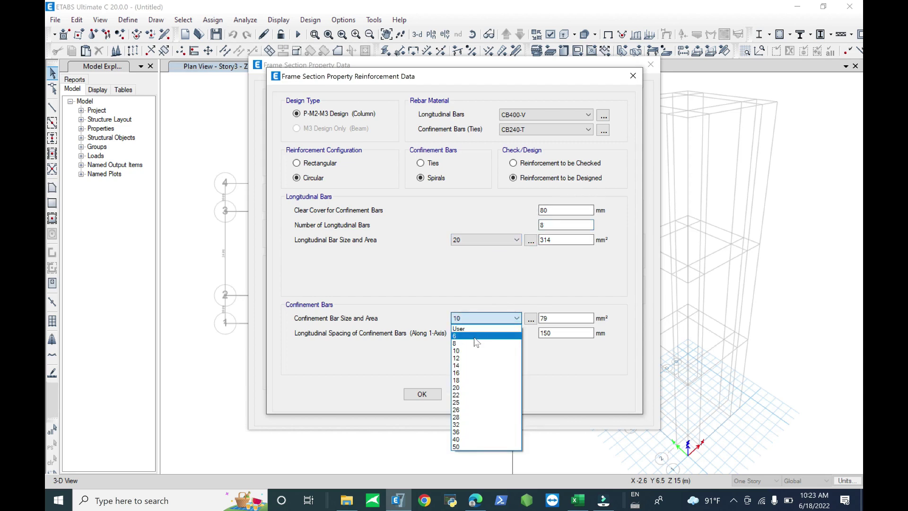
click(473, 343)
click(407, 399)
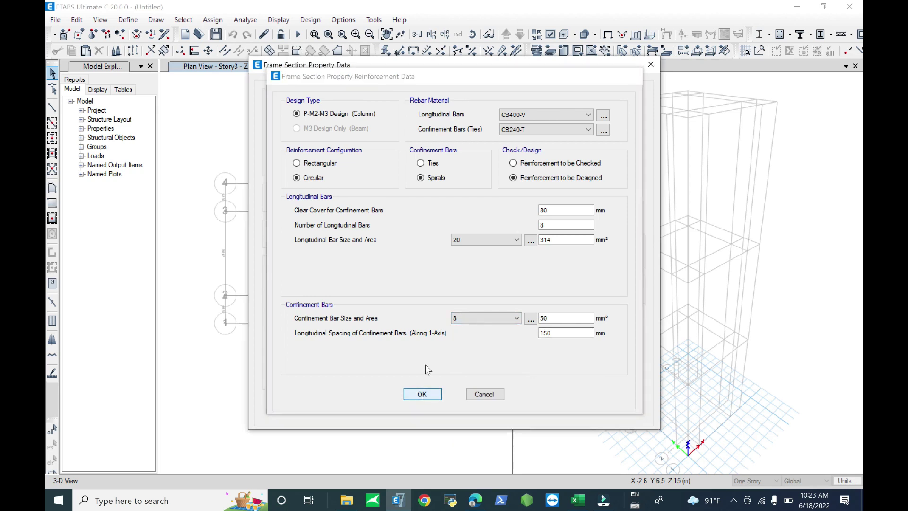
click(590, 358)
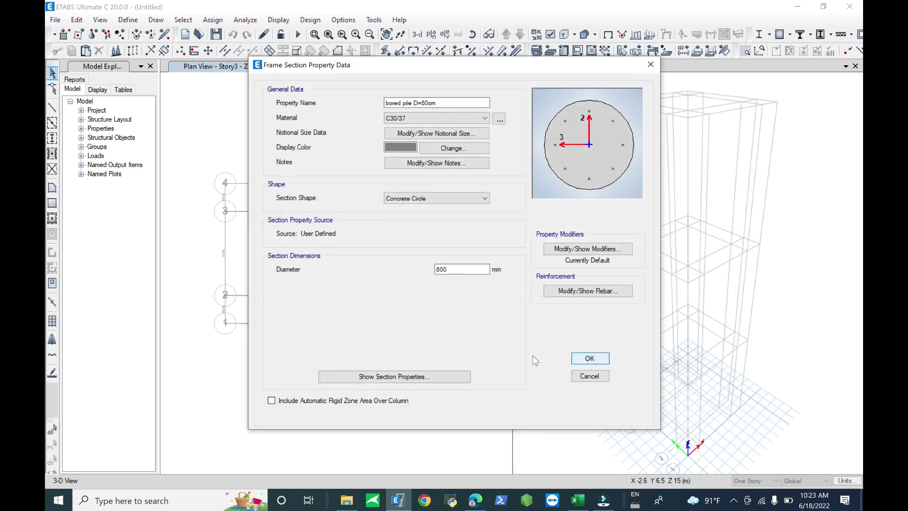
Close the frame sections list and make new objects apply to All Stories.
click(513, 362)
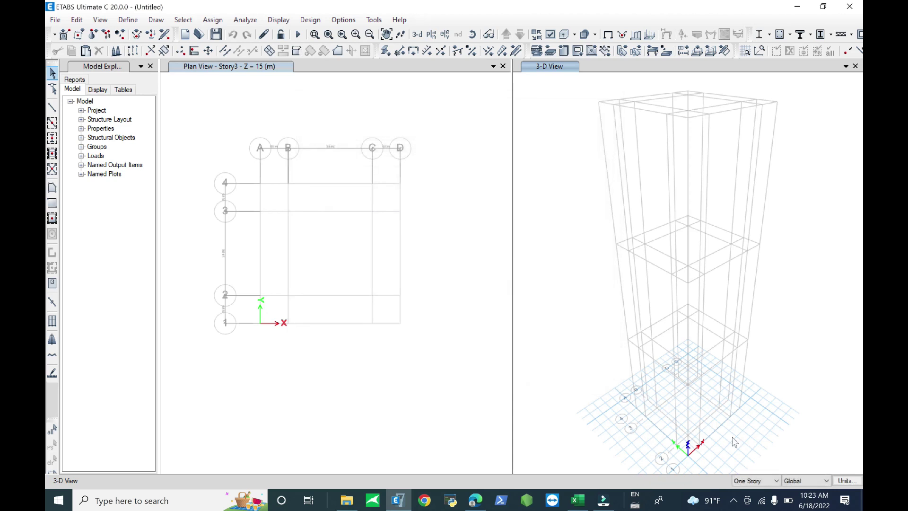
click(757, 481)
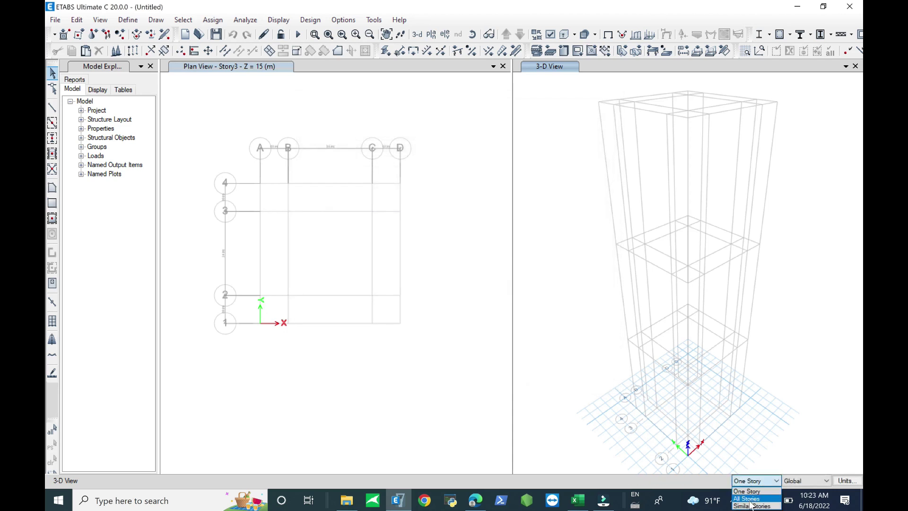
click(750, 500)
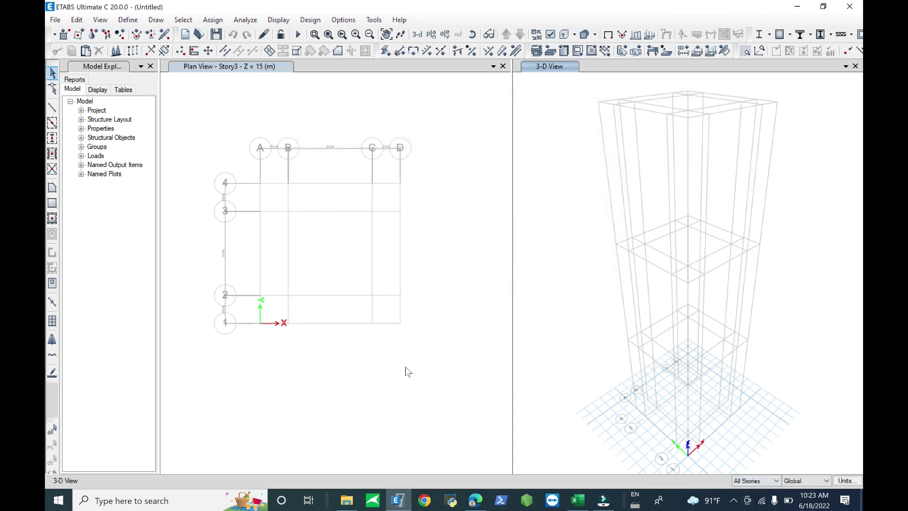
Quick-draw bored pile D=80cm columns at grid points B-2, B-3, C-2 and C-3.
click(52, 138)
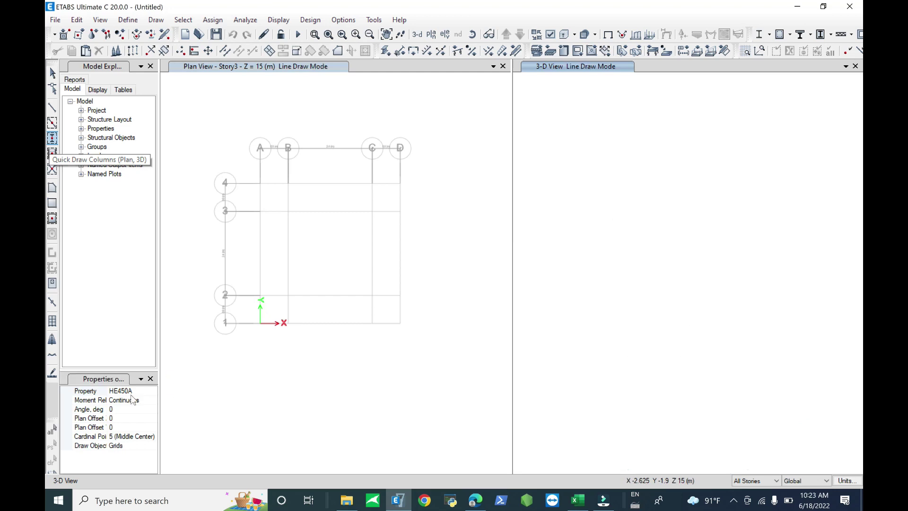
click(152, 390)
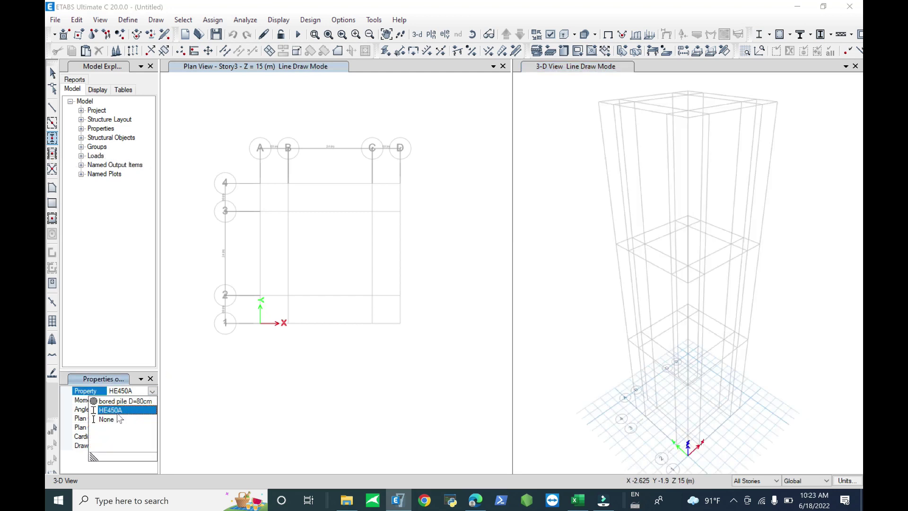
click(124, 401)
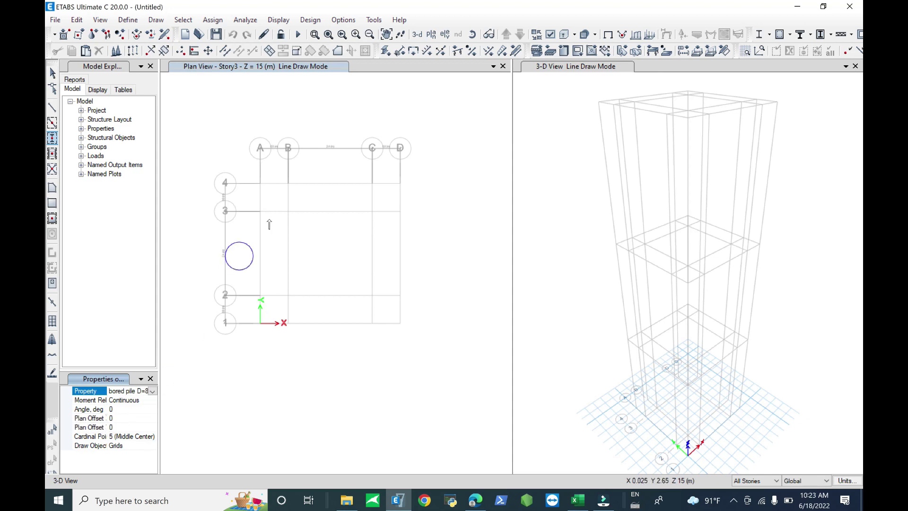
drag(278, 201, 378, 303)
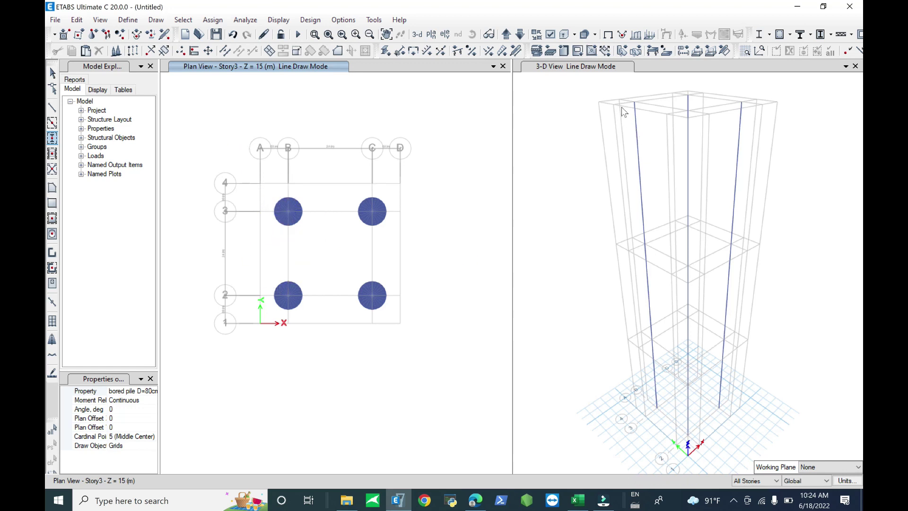
key(Escape)
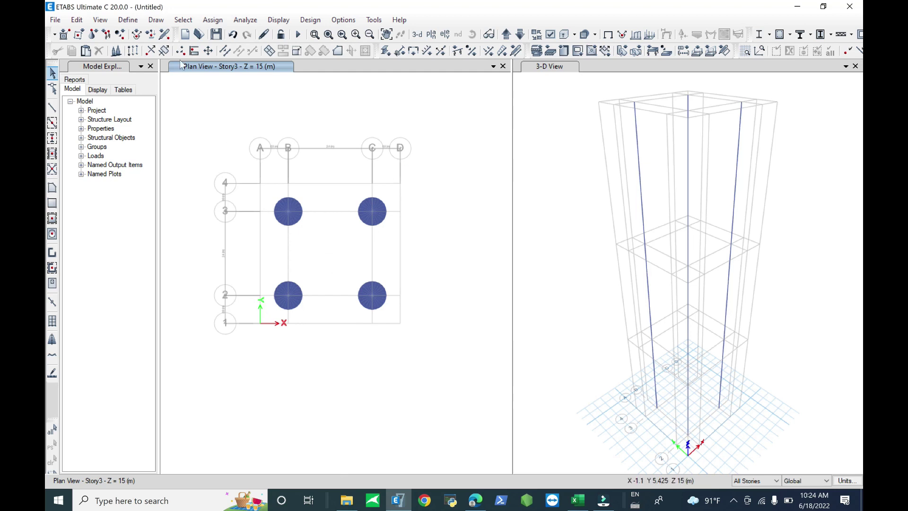
In the slab sections list, name a slab property Pilecape.
click(128, 19)
mouse_move(142, 54)
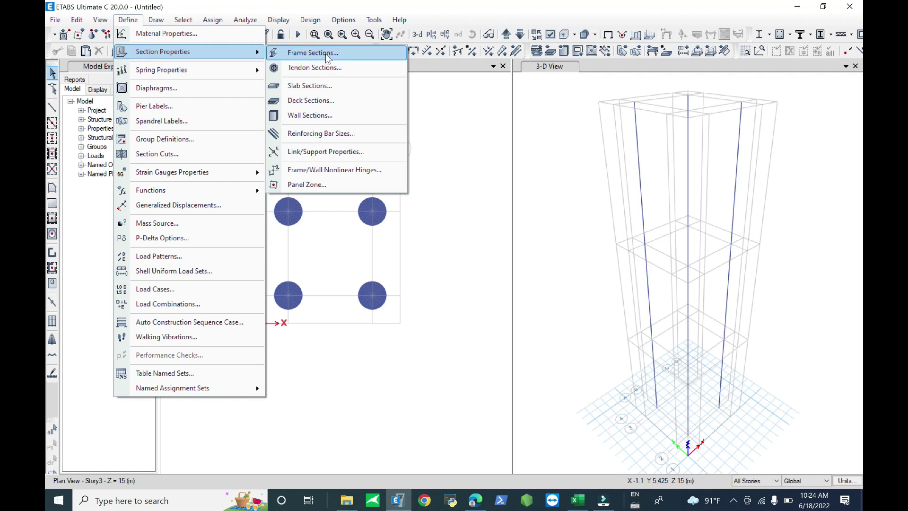
click(321, 87)
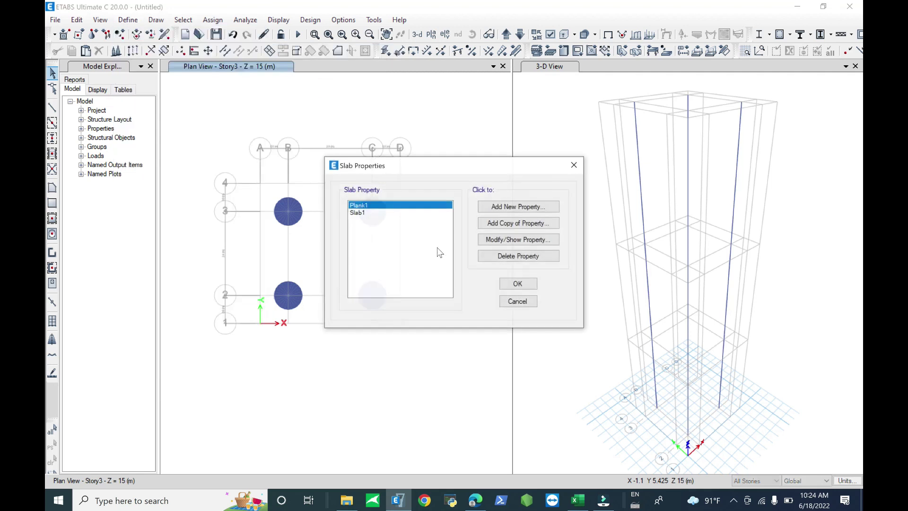
click(385, 214)
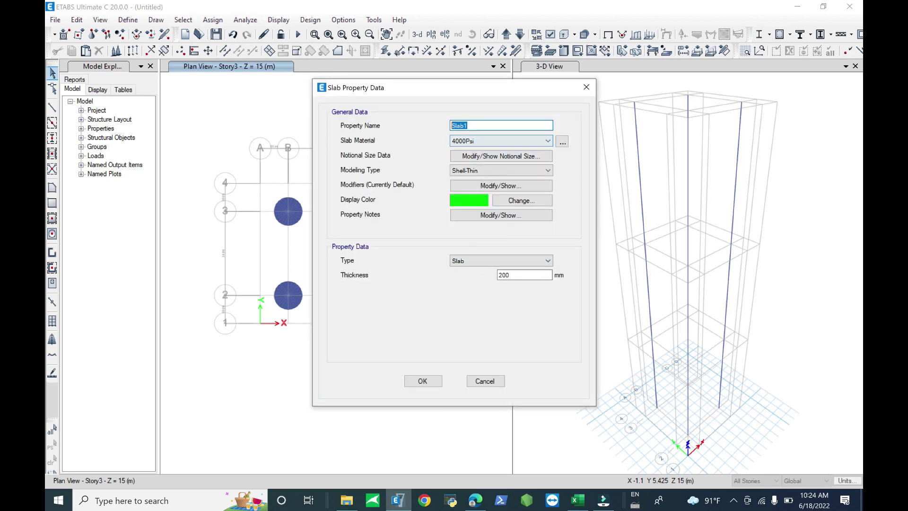
text(Pilecape)
Give Pilecape C30/37 material, Slab type and 100 mm thickness, and confirm it.
click(497, 142)
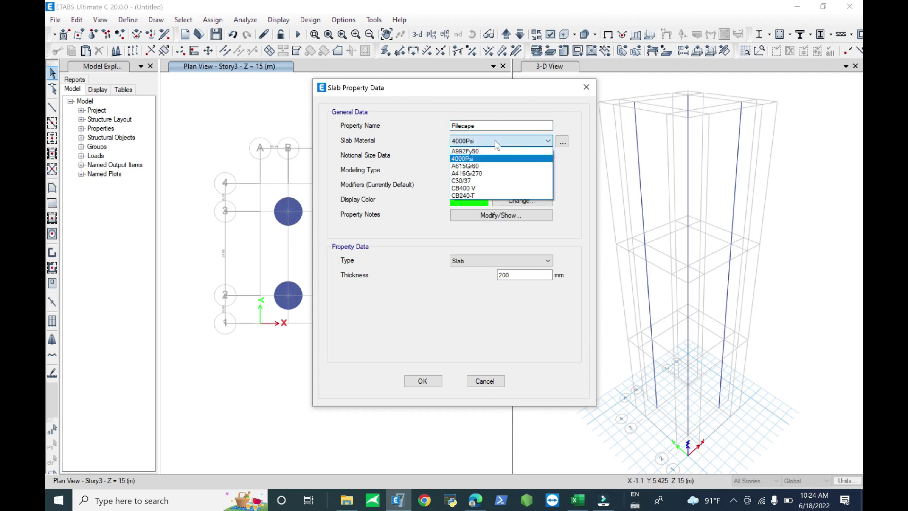
click(485, 181)
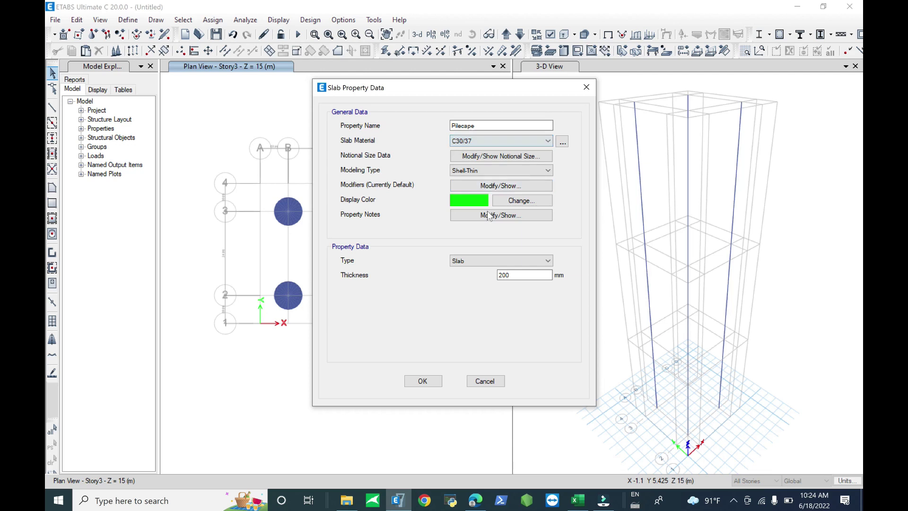
click(504, 261)
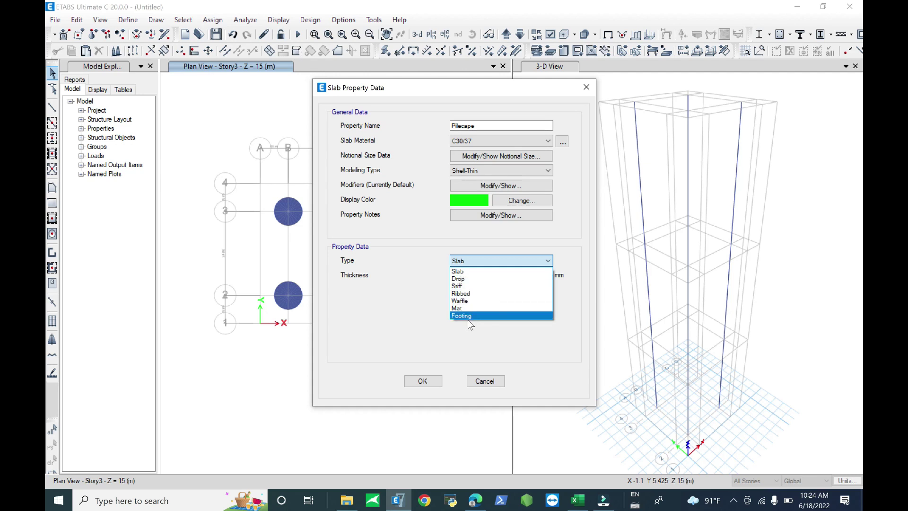
click(459, 272)
key(Tab)
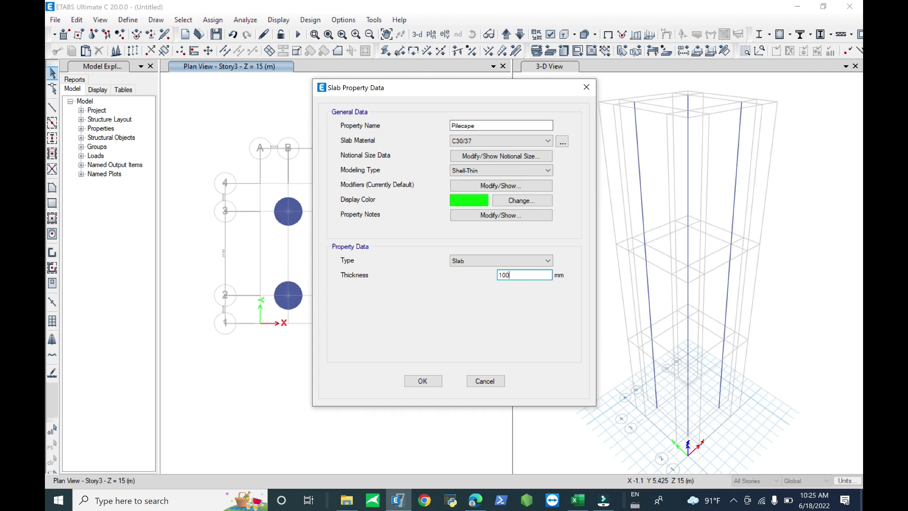
key(Tab)
click(423, 382)
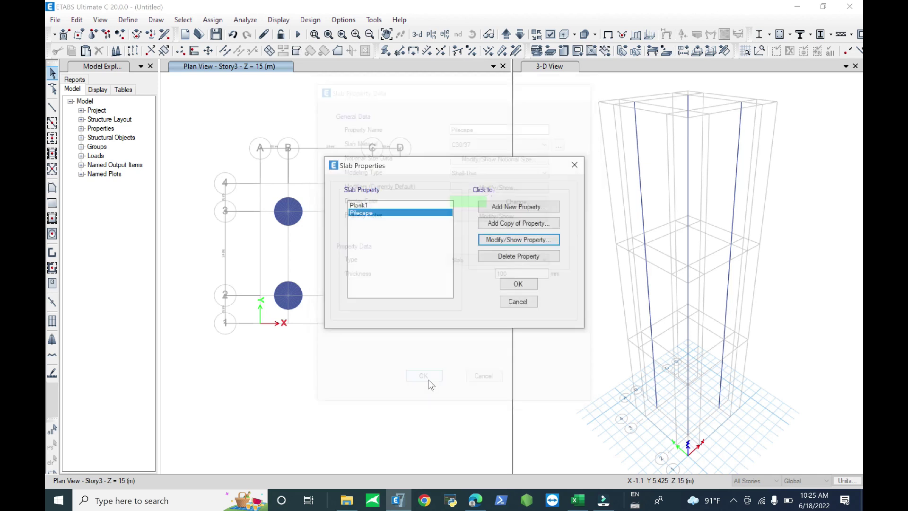
click(518, 284)
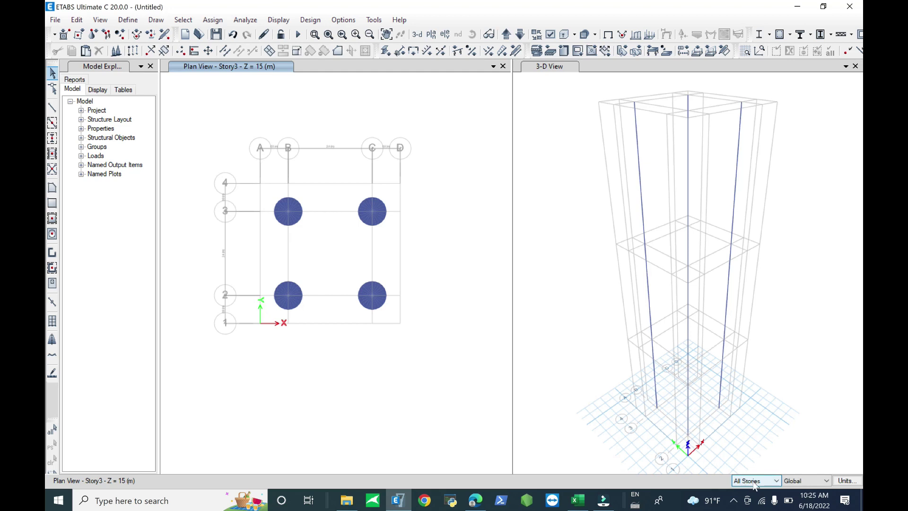
Limit drawing to One Story and set up rectangular floor drawing with the Pilecape property.
click(755, 480)
click(753, 495)
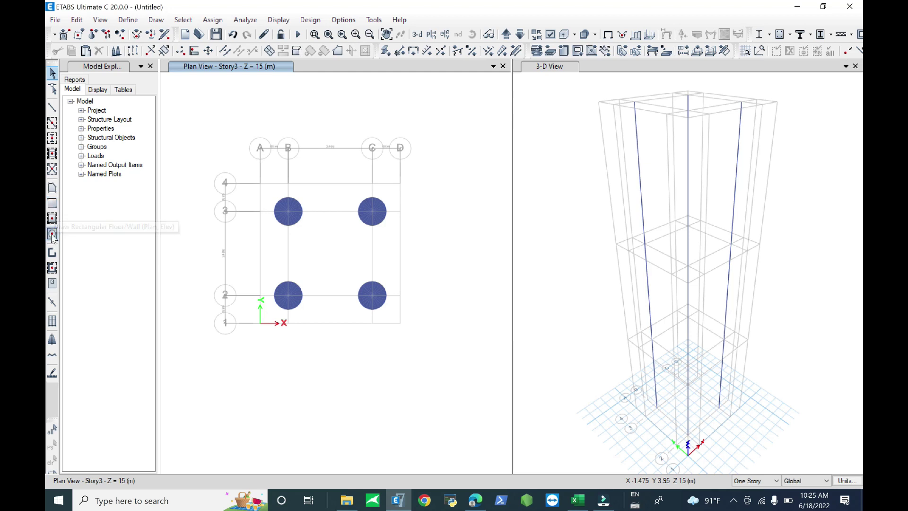
click(52, 204)
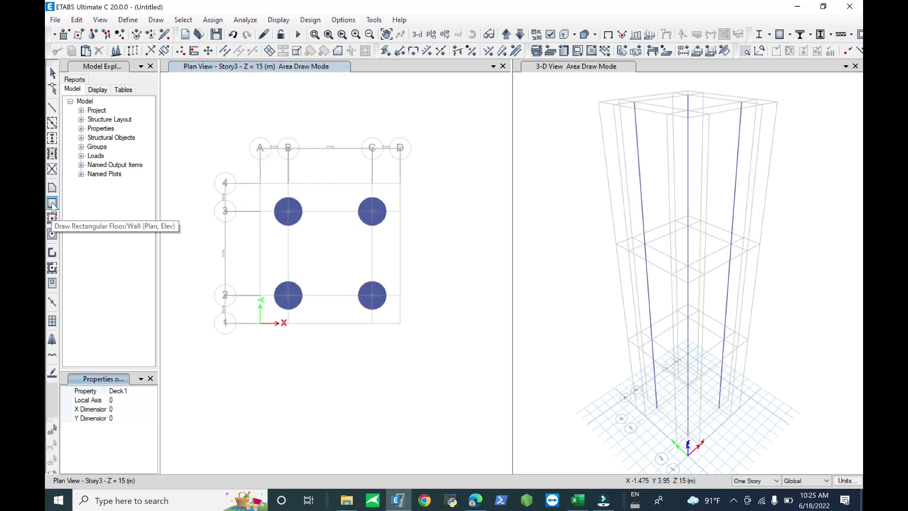
click(135, 391)
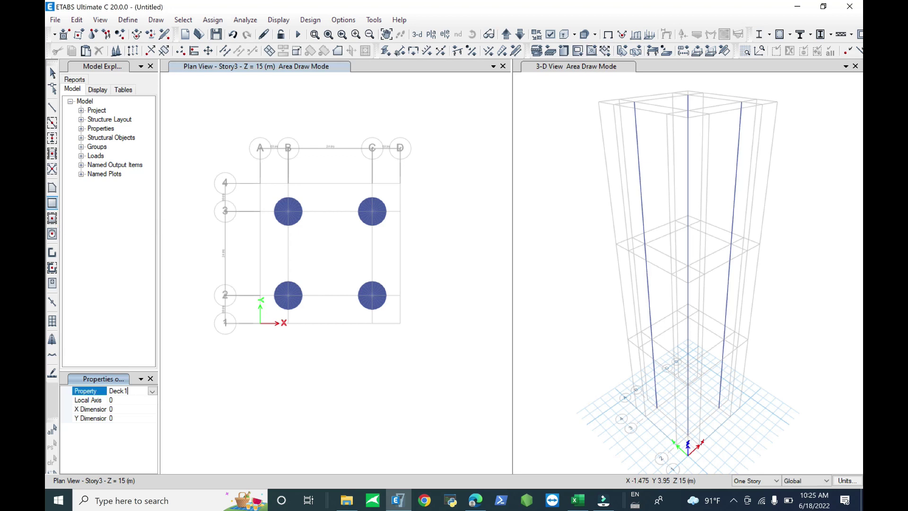
click(153, 392)
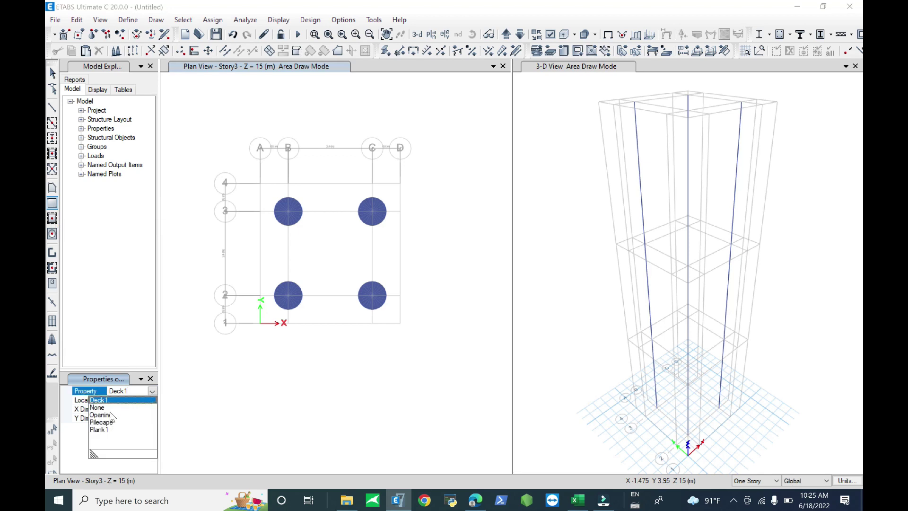
click(101, 422)
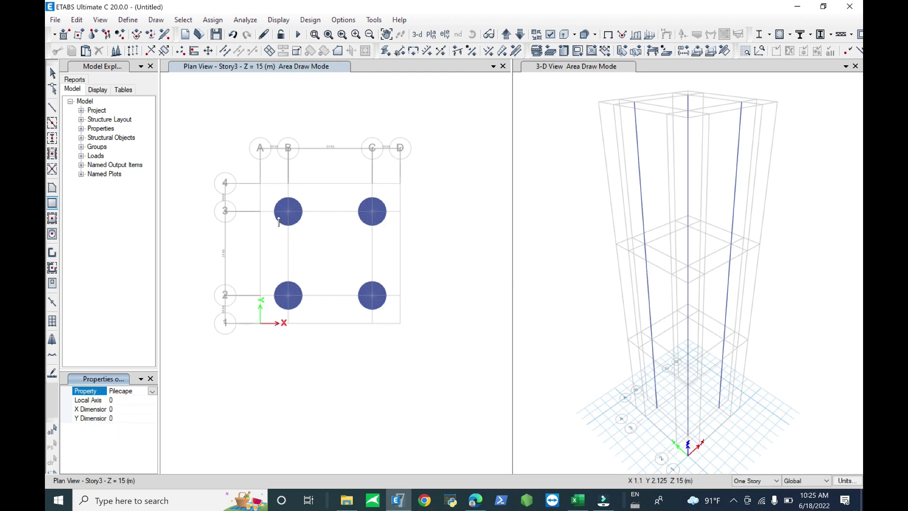
Draw the 4 m square Pilecape slab from grid point A4 to D1.
click(260, 183)
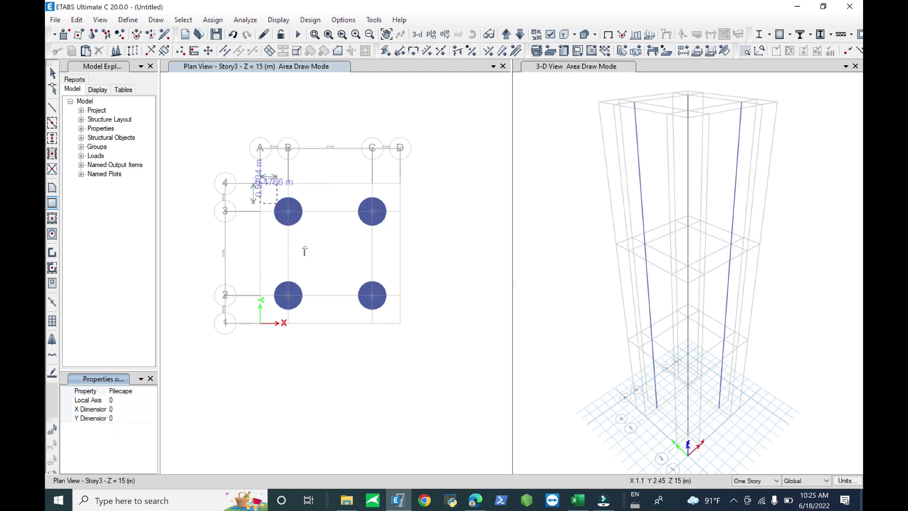
click(402, 324)
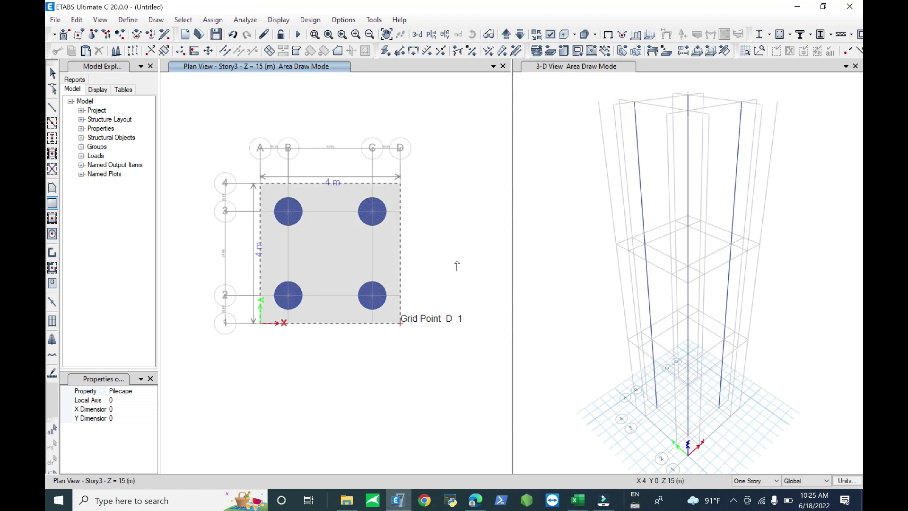
key(Escape)
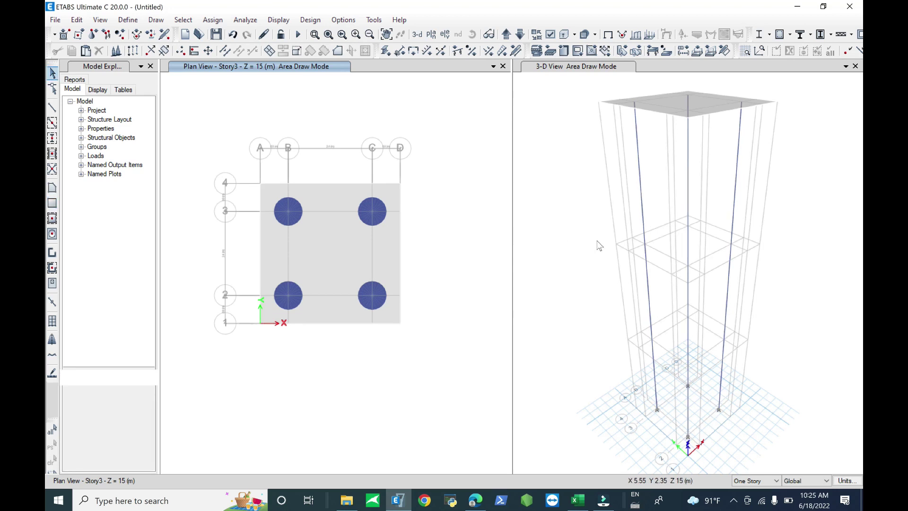
Turn on Extrude Shells in the display options and apply it to the 3-D view.
scroll(568, 195, down, 2)
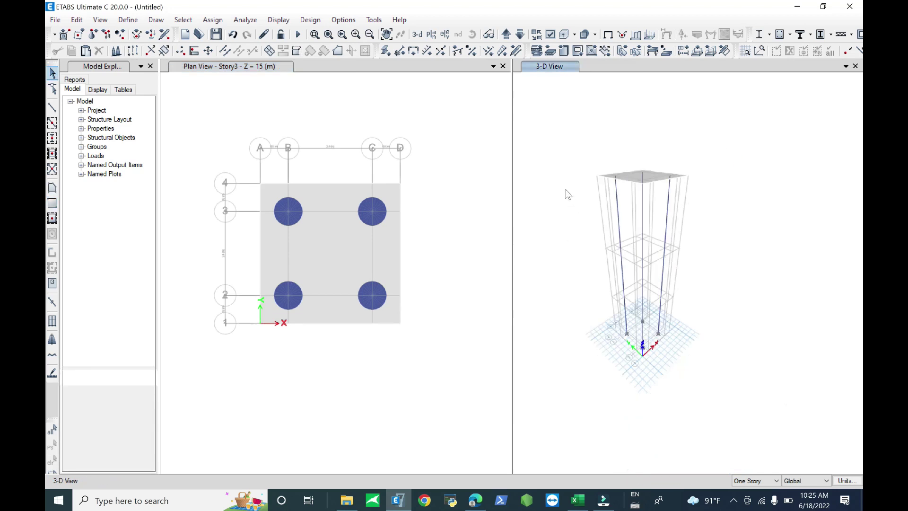
scroll(568, 194, up, 2)
scroll(556, 193, up, 1)
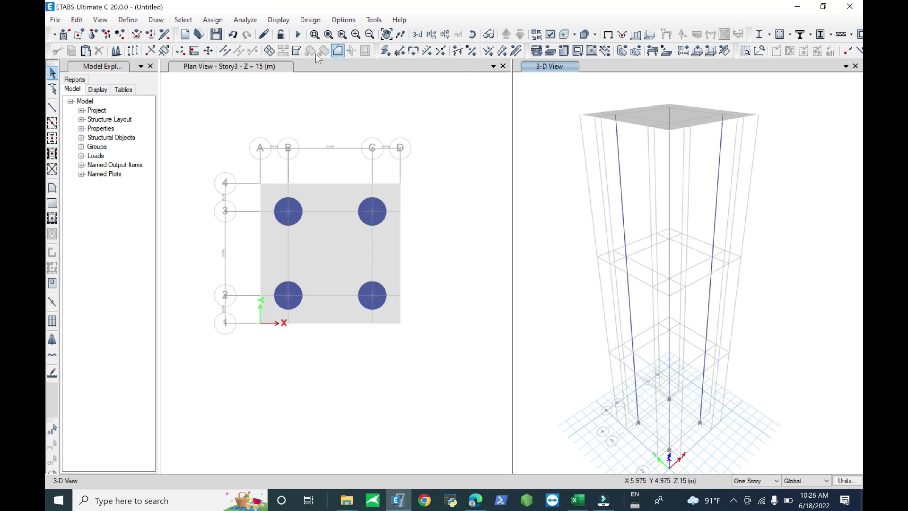
click(551, 35)
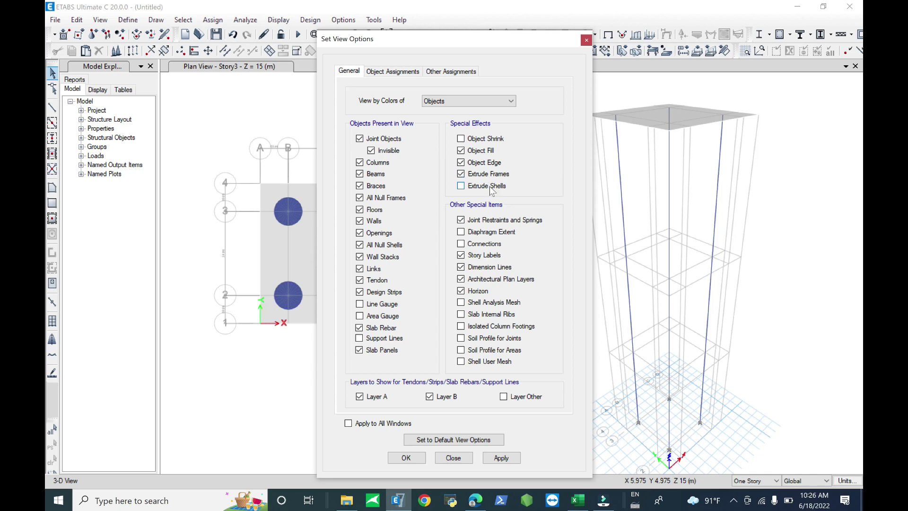
click(495, 190)
click(501, 458)
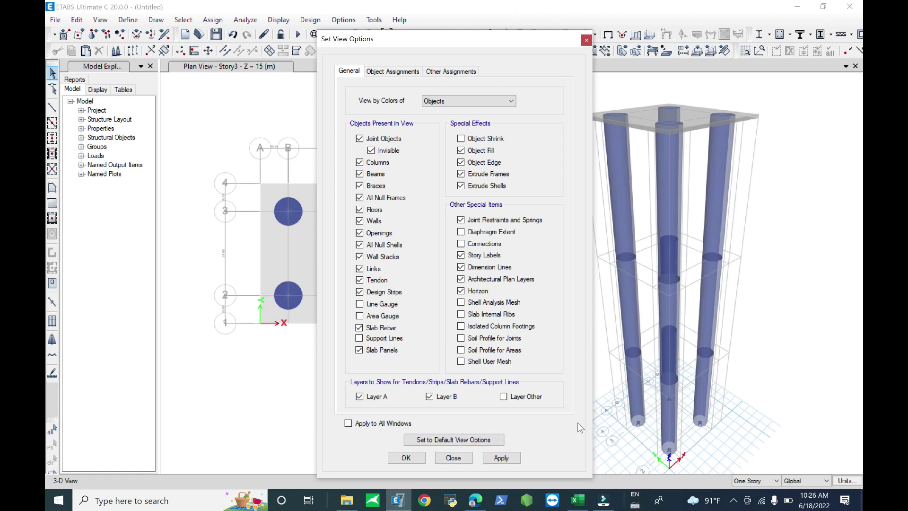
click(453, 458)
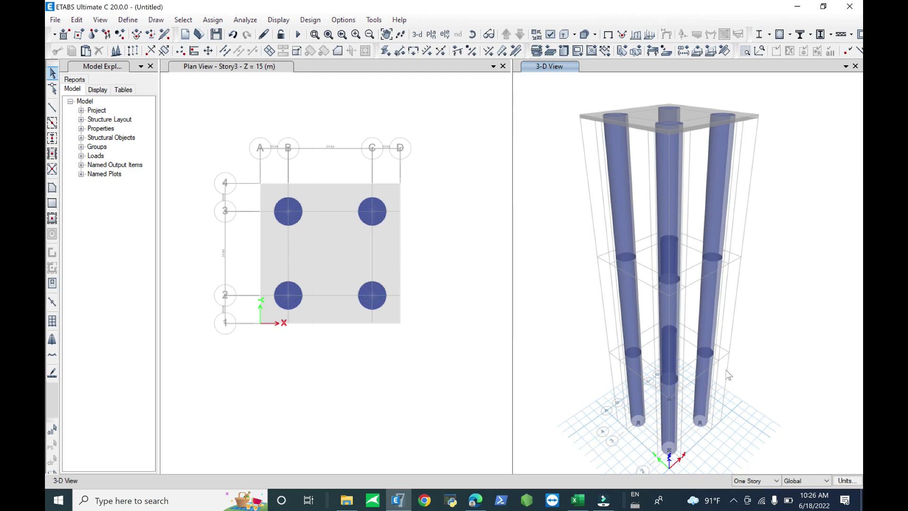
Undo and redo the pile cap, then orbit the 3-D view to an oblique angle.
click(233, 34)
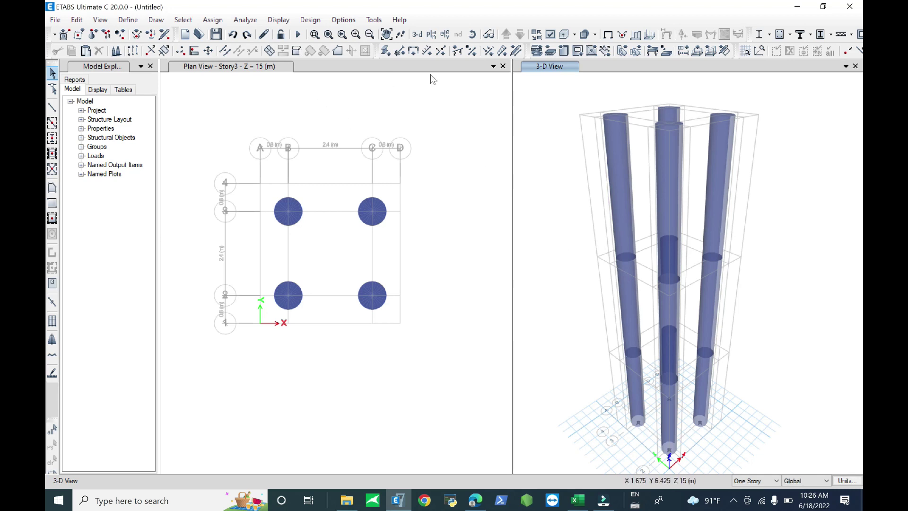
click(244, 35)
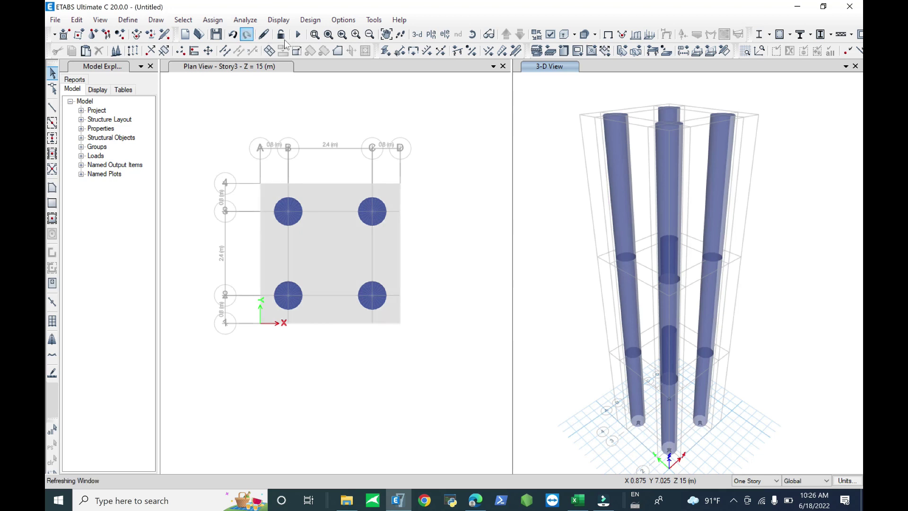
click(472, 34)
drag(740, 341, 734, 372)
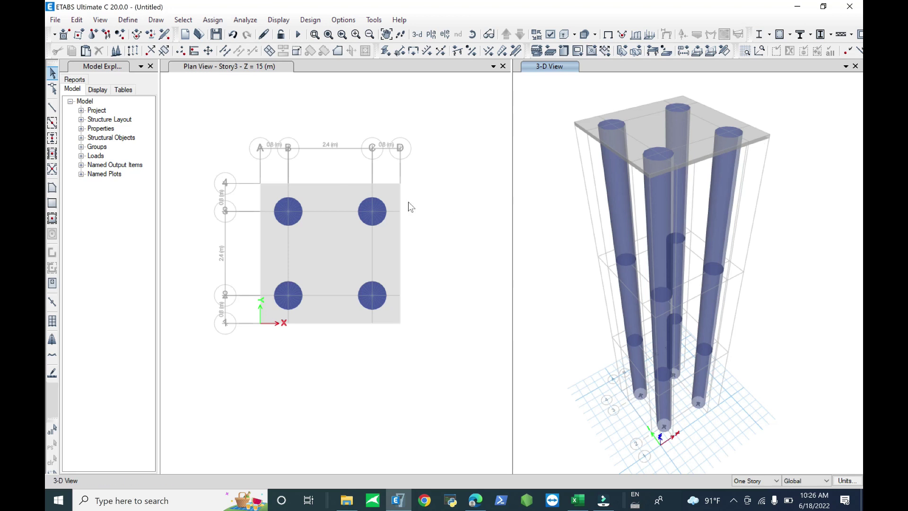
click(128, 19)
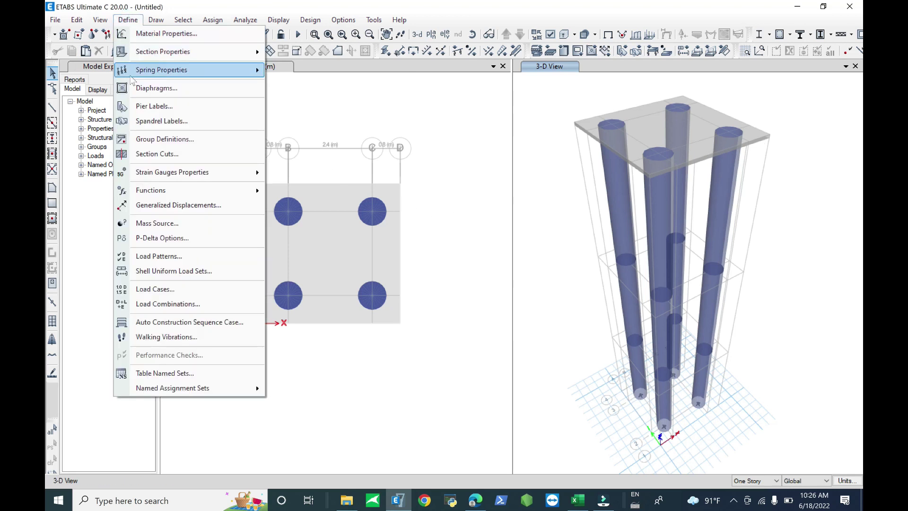
Change the Pilecape slab property's thickness to 1000 mm.
mouse_move(150, 57)
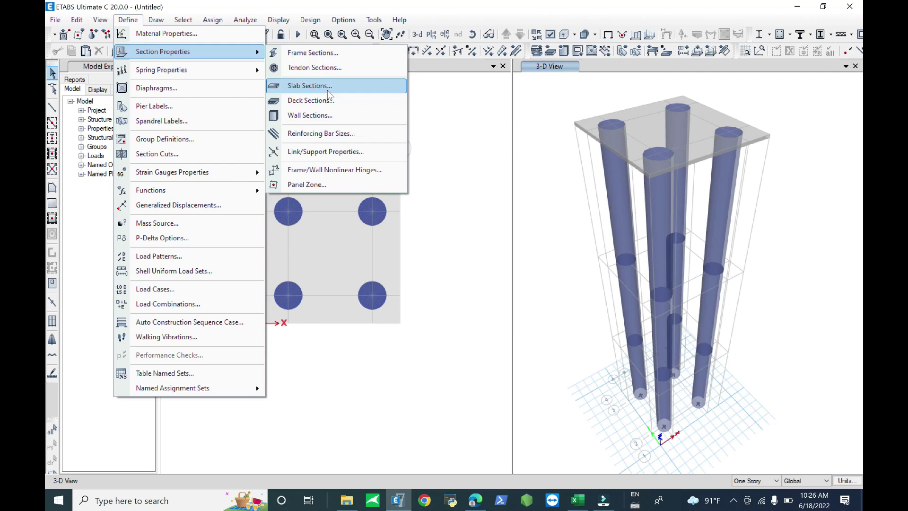
click(332, 86)
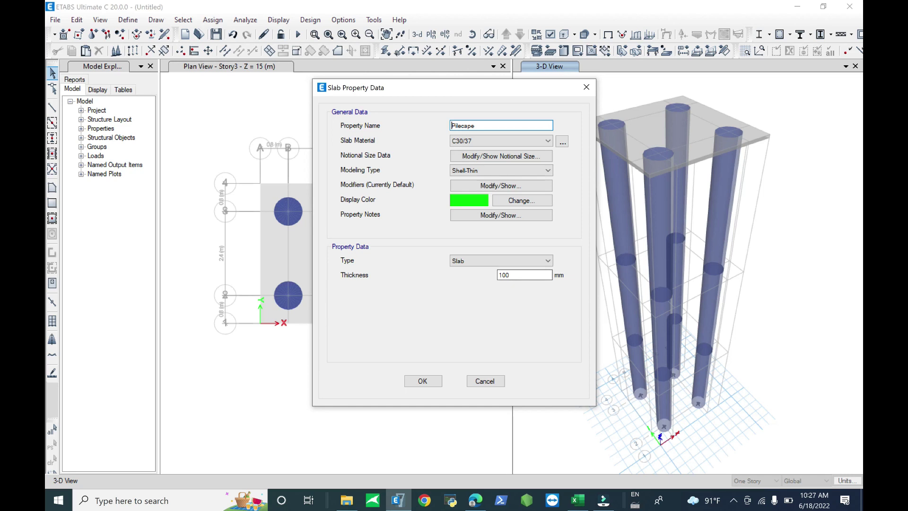
text(1000)
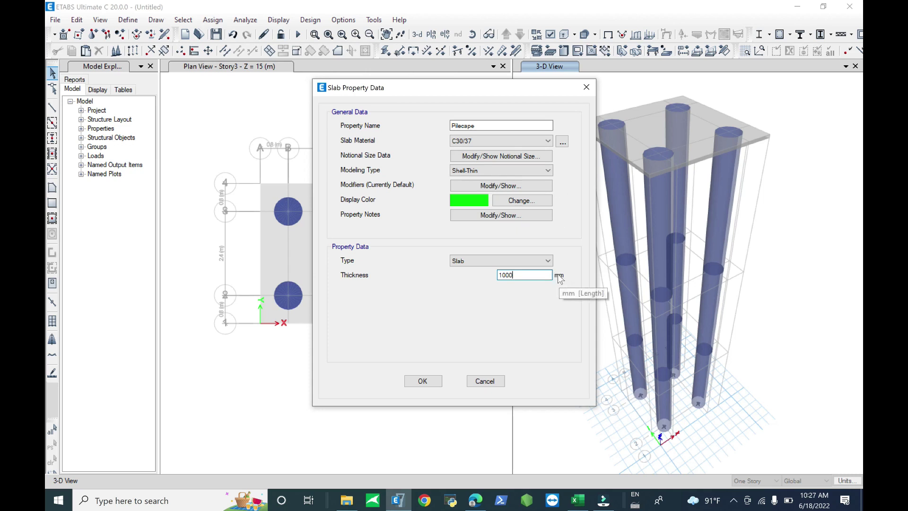
click(423, 381)
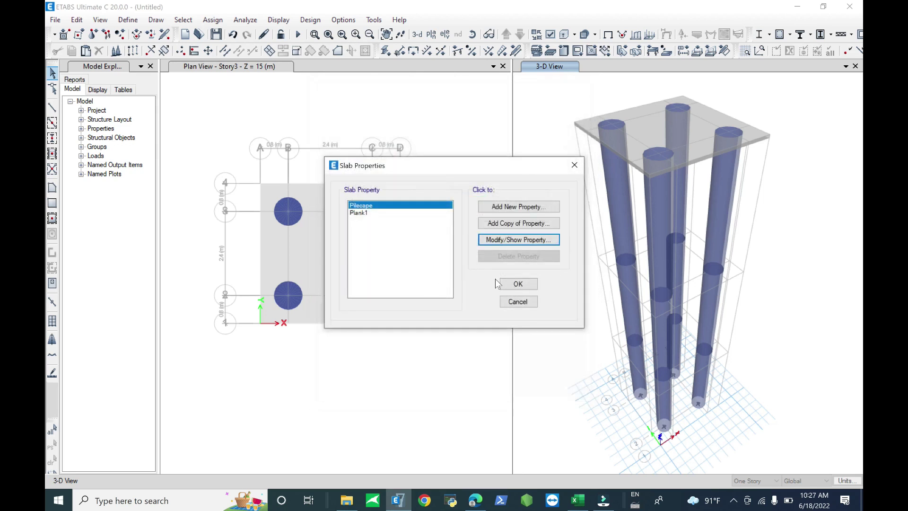
click(518, 281)
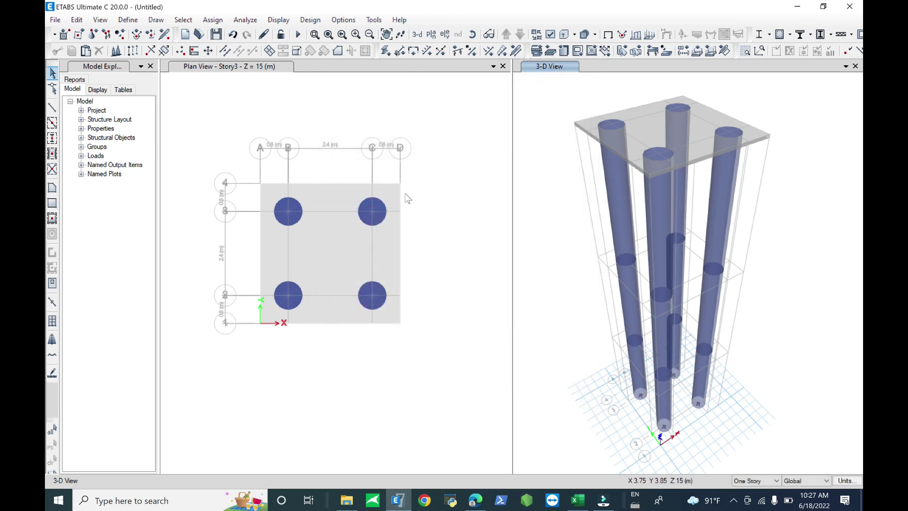
Clear the display of assigns so the views redraw with the deep pile cap.
click(213, 20)
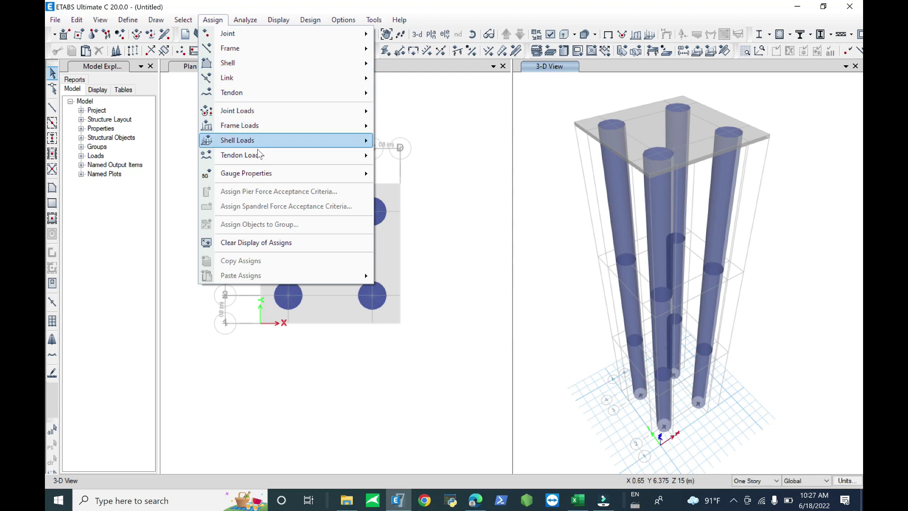
click(277, 244)
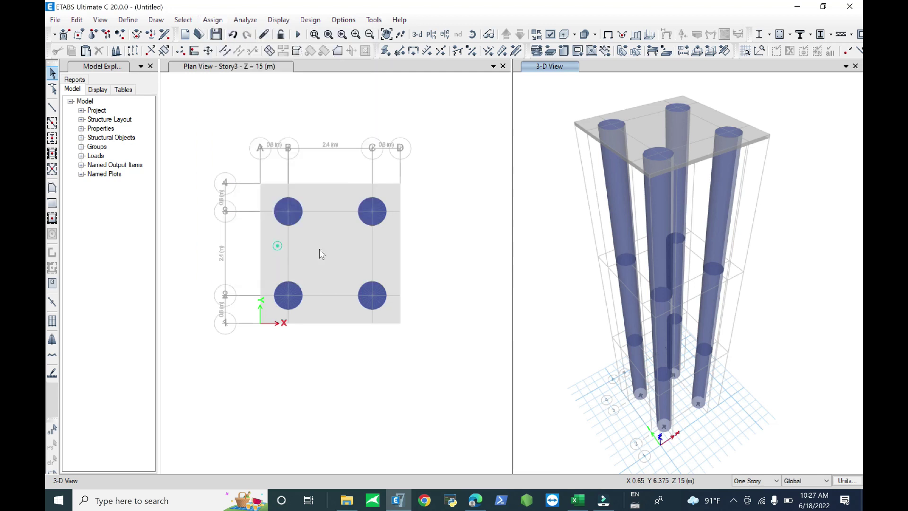
click(435, 125)
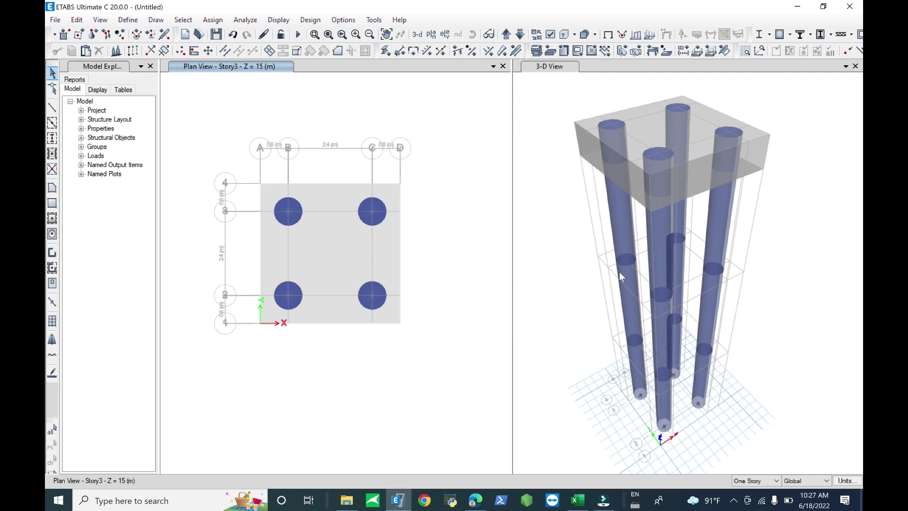
Save the model as '4bored pile analysis and desing' in the Bored pile folder.
click(56, 20)
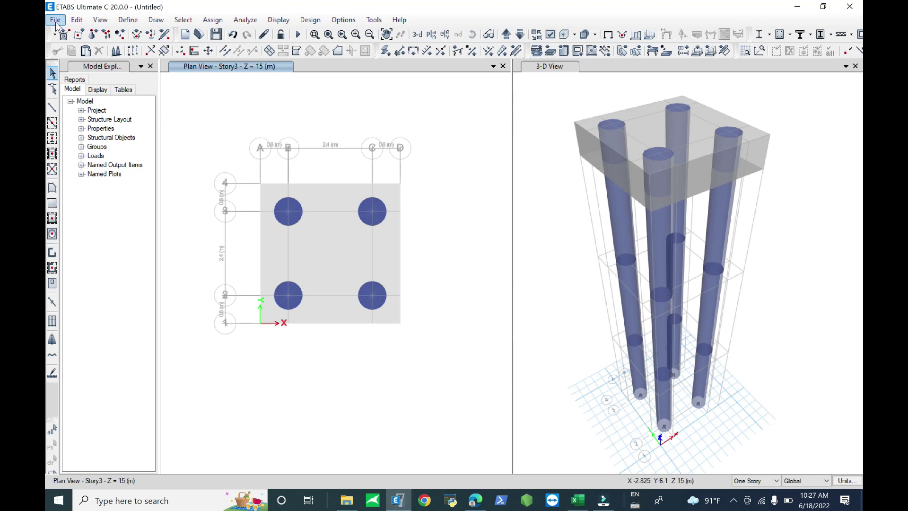
click(109, 95)
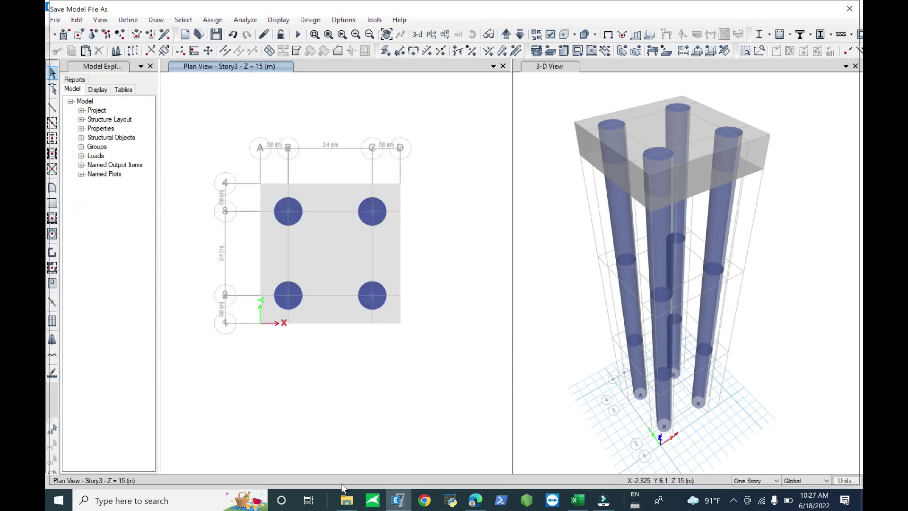
click(345, 501)
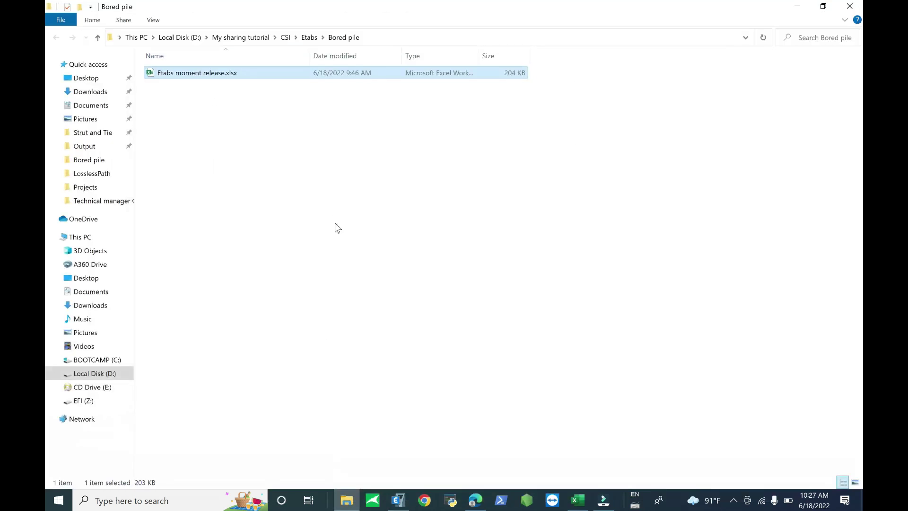
click(386, 37)
key(ctrl+c)
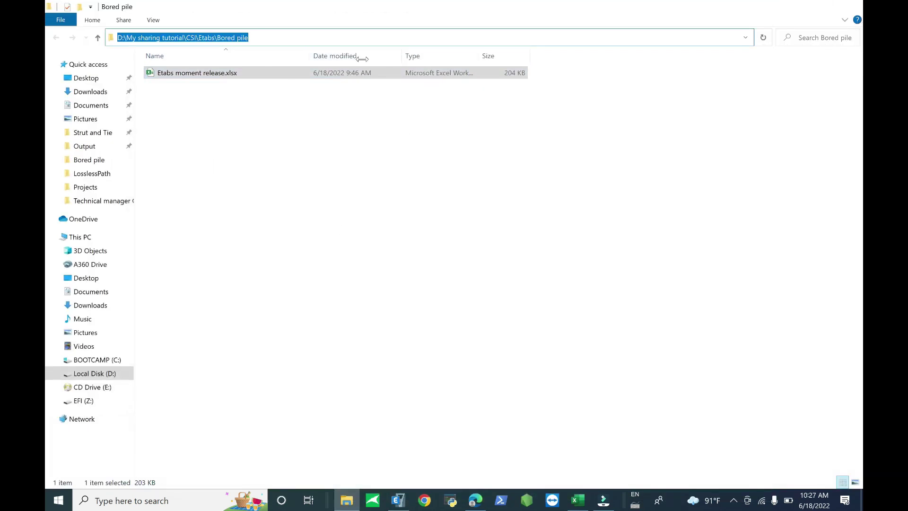
click(799, 6)
click(395, 29)
key(ctrl+v)
key(Return)
click(168, 430)
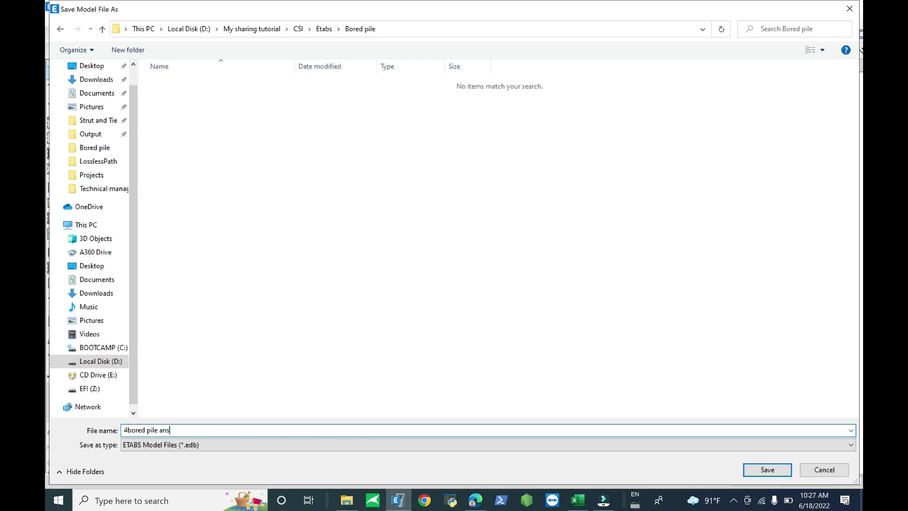
text(and desing)
click(753, 470)
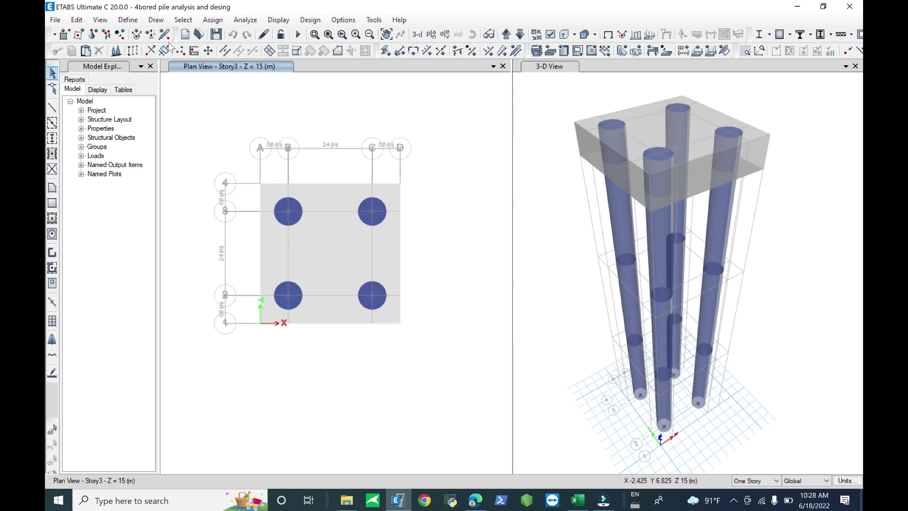
click(127, 20)
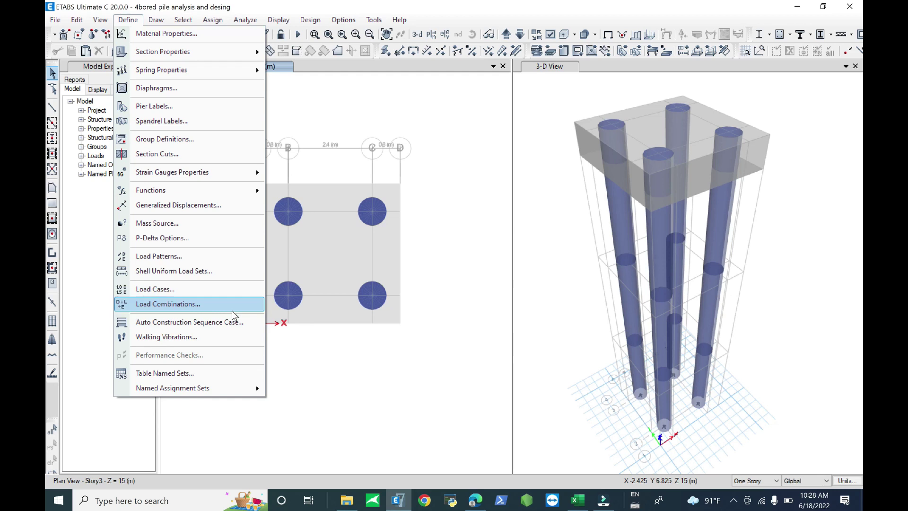
click(204, 290)
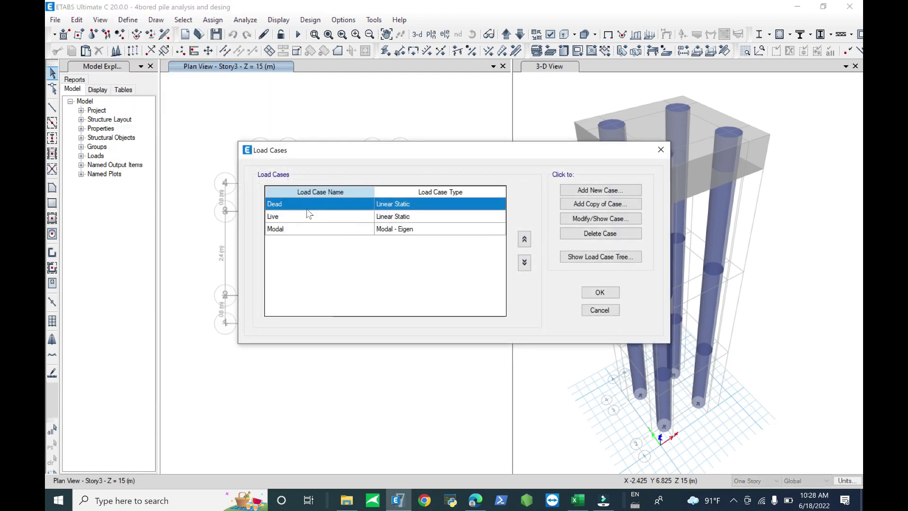
click(661, 150)
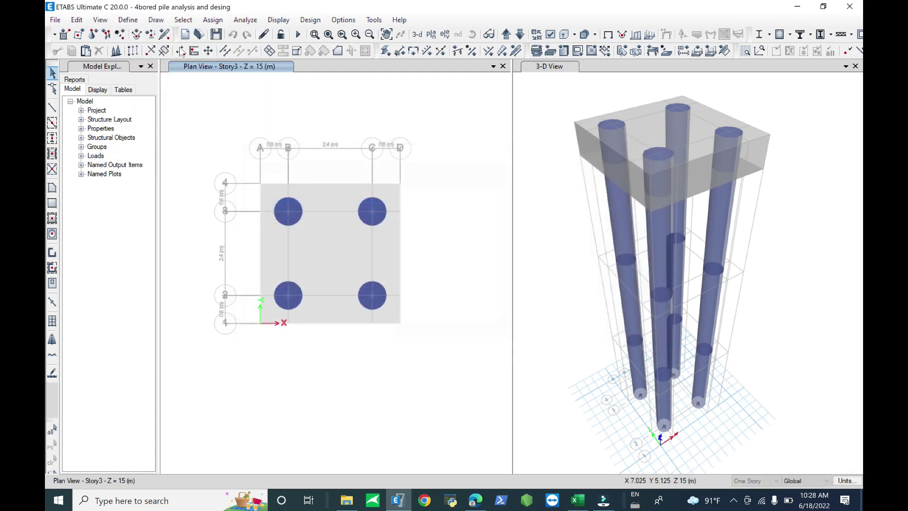
click(128, 20)
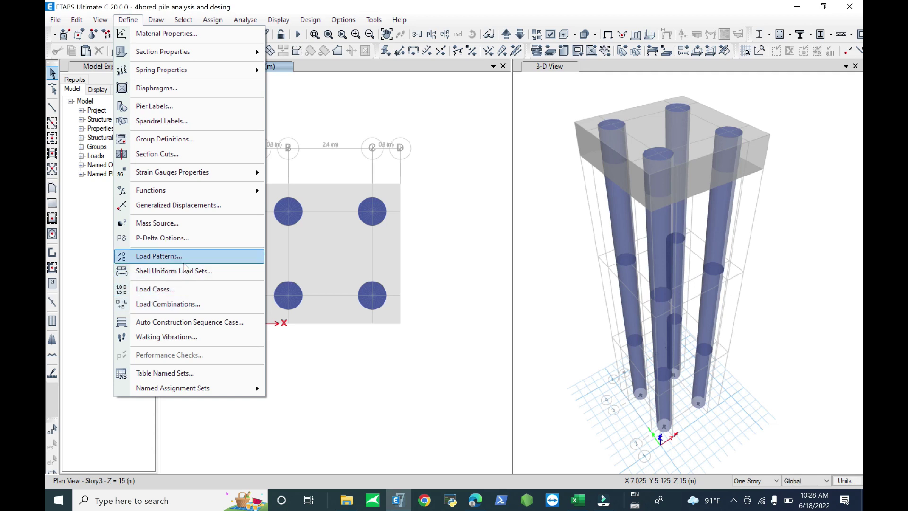
click(192, 260)
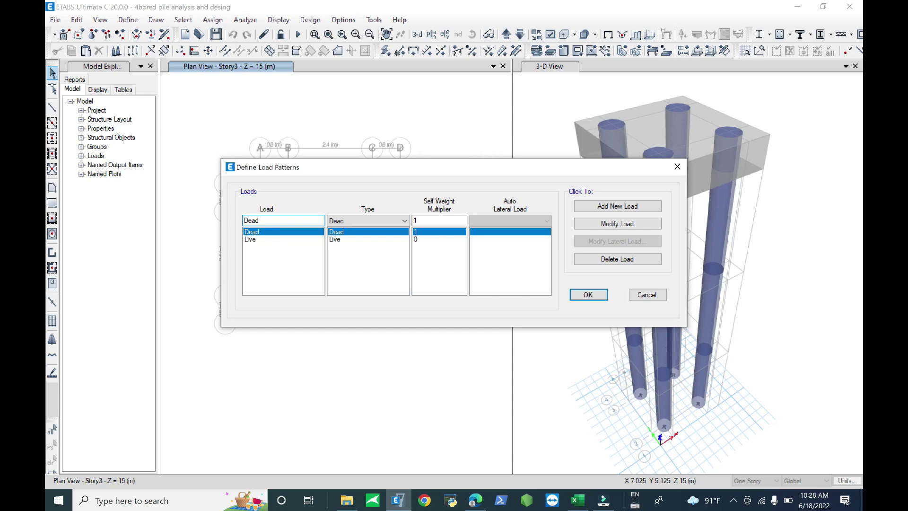
click(256, 240)
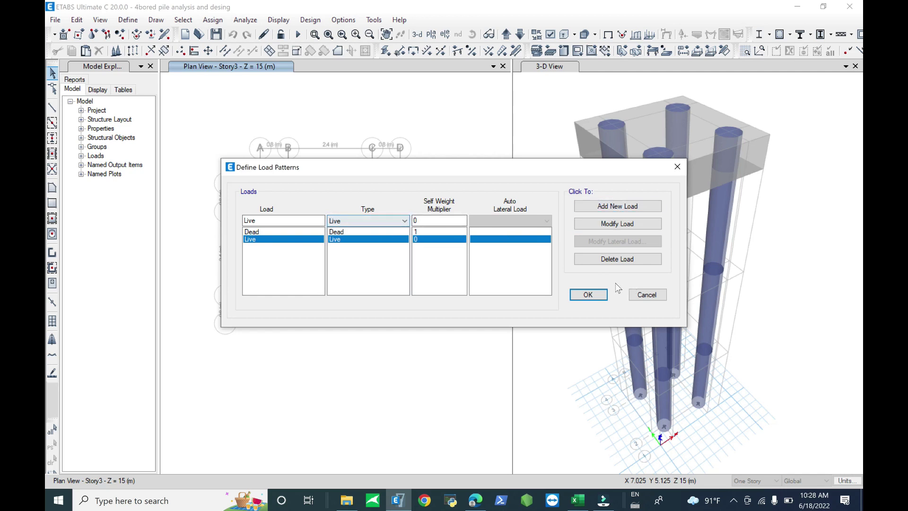
click(265, 232)
click(265, 240)
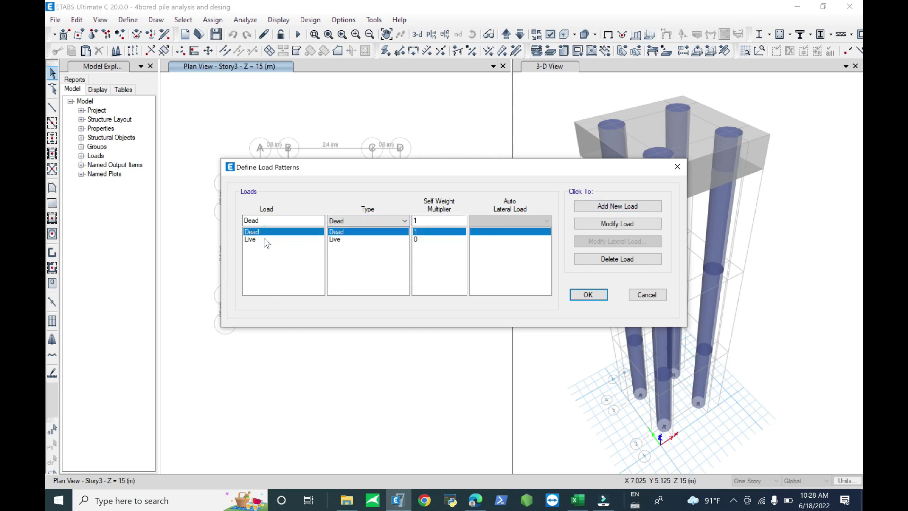
click(653, 295)
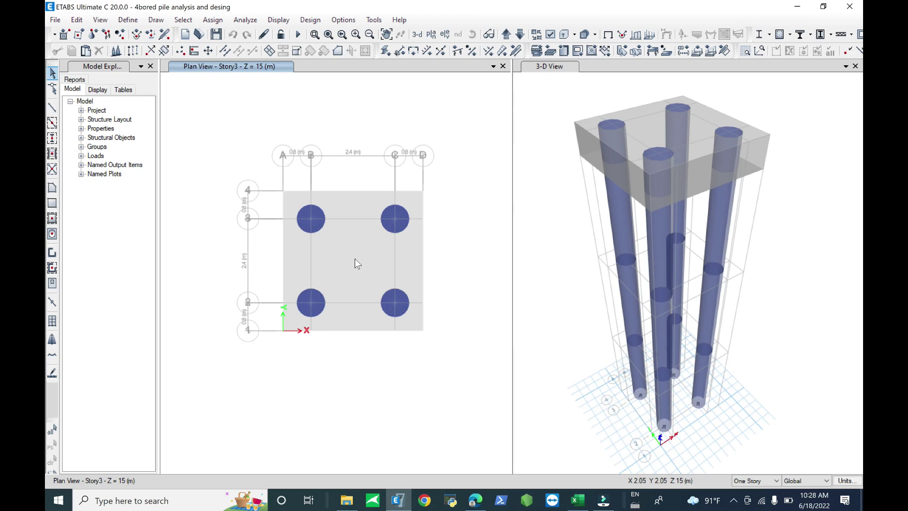
Tilt the 3-D view toward the cap and window-select the four bored pile columns.
shift+middle_drag(637, 337, 575, 282)
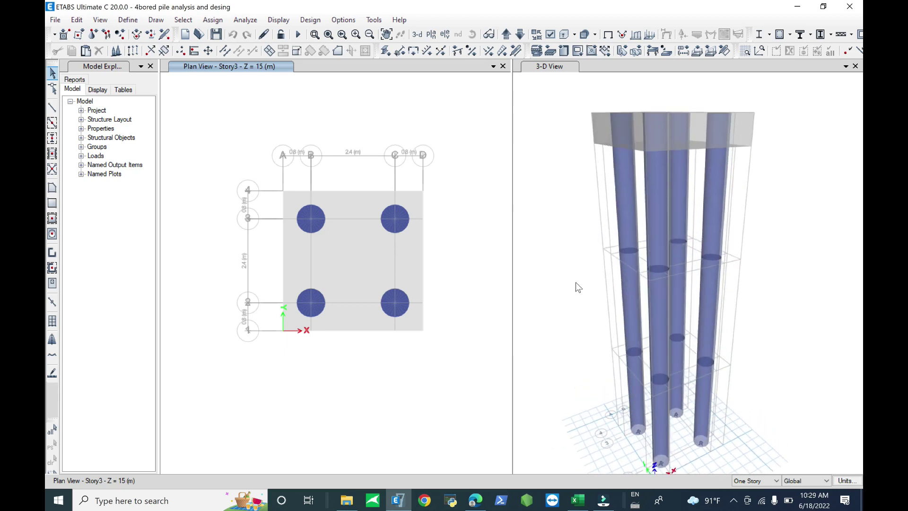
shift+middle_drag(708, 236, 705, 210)
drag(784, 188, 593, 212)
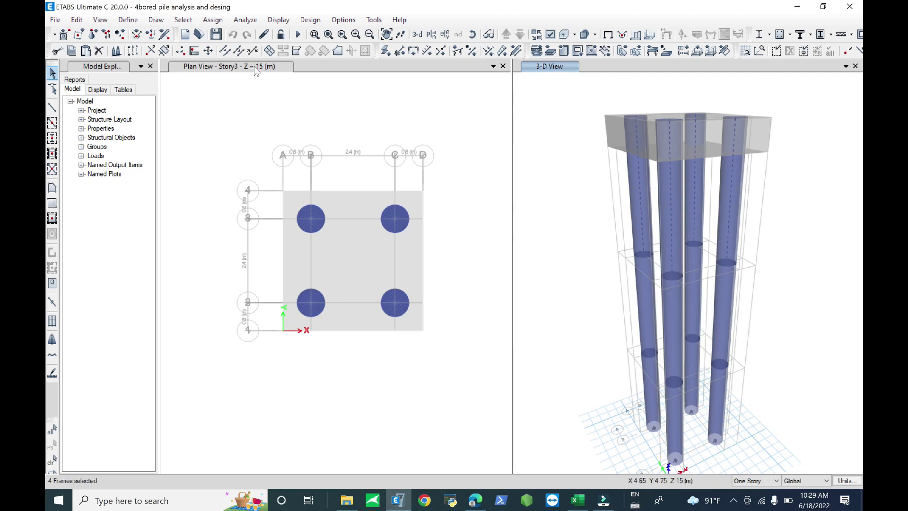
Bring up the Assign > Frame options for the selected piles.
click(212, 20)
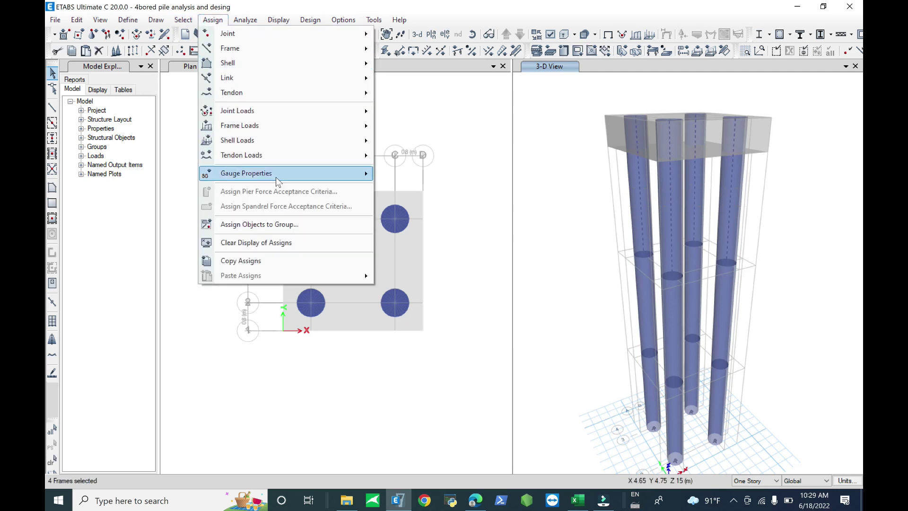
mouse_move(280, 179)
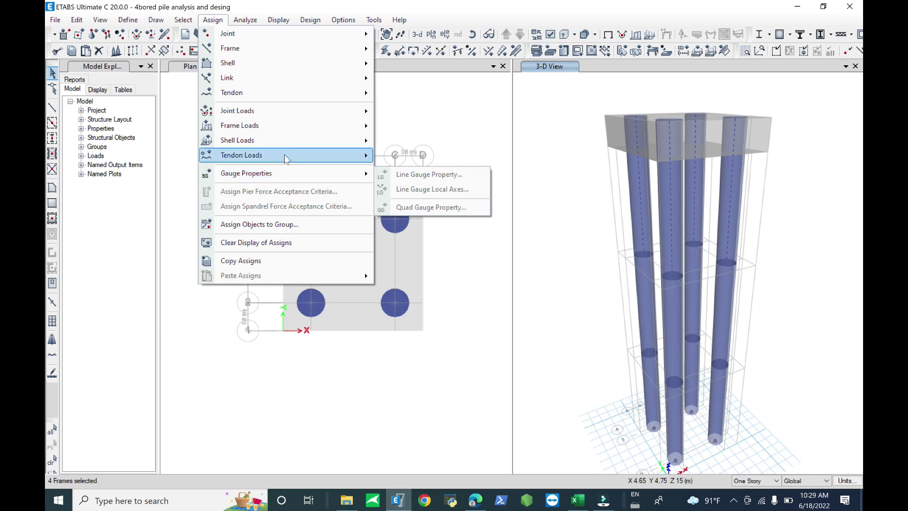
mouse_move(306, 132)
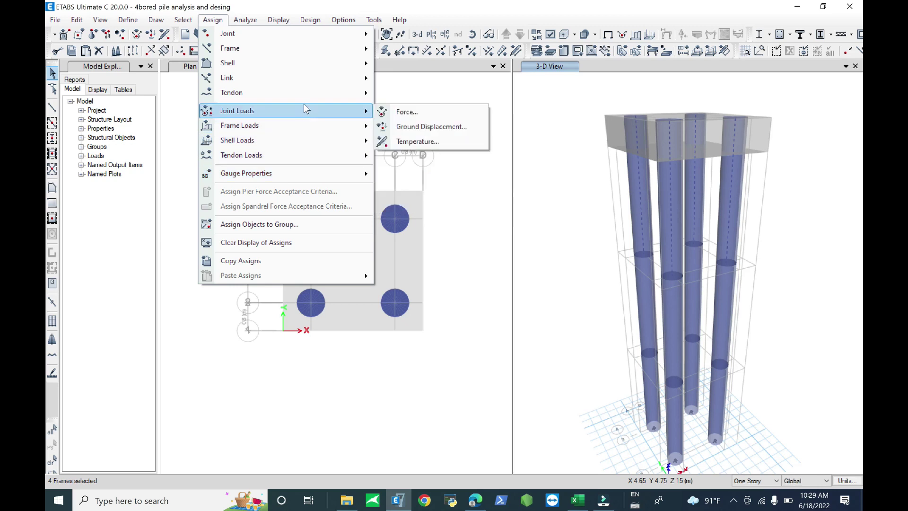
mouse_move(322, 49)
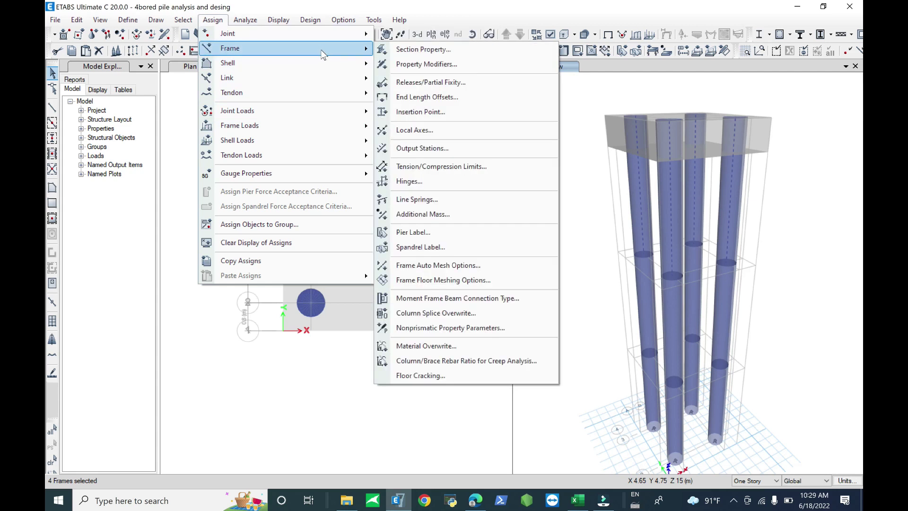